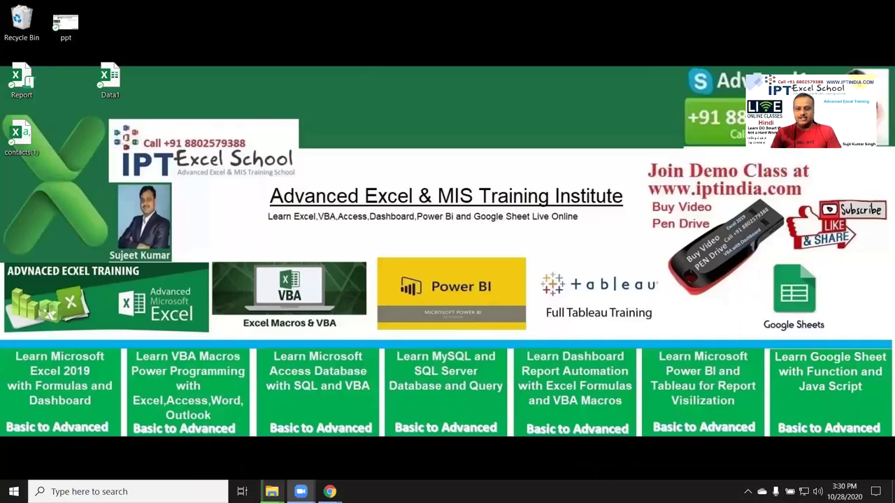
Bring the Xero homepage window to the front and reveal its full xero.com address
mouse_move(331, 491)
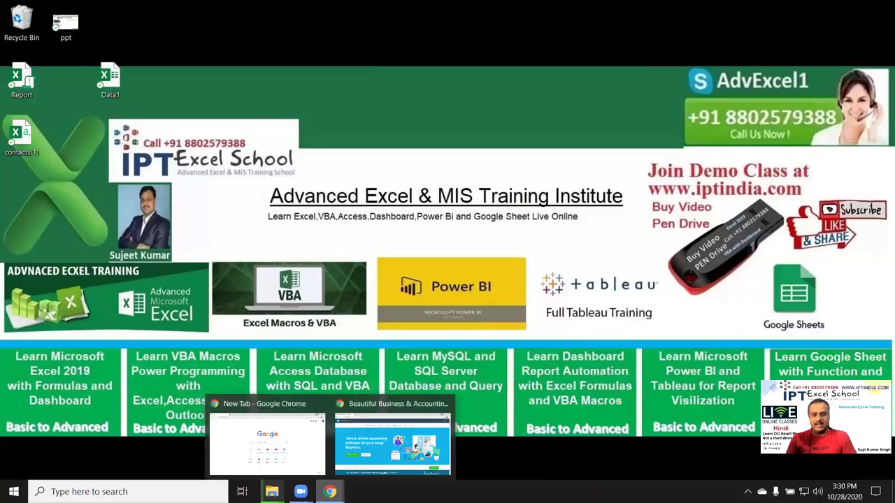
left_click(354, 472)
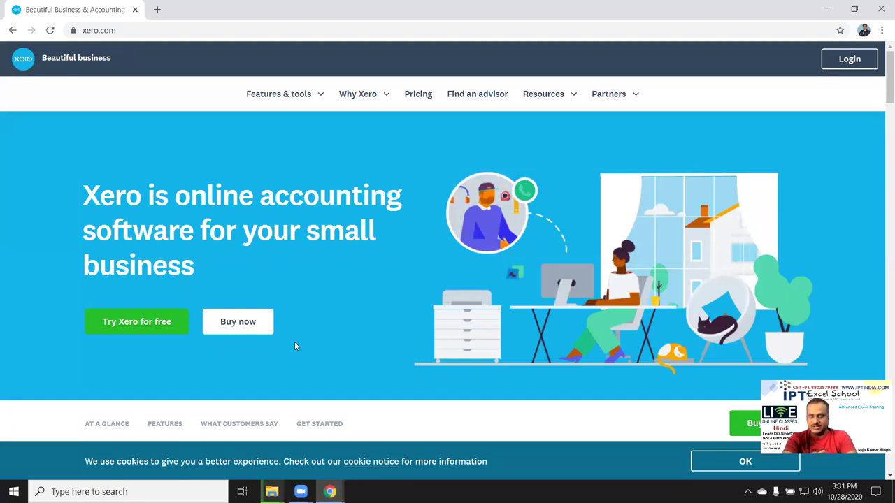
left_click(91, 28)
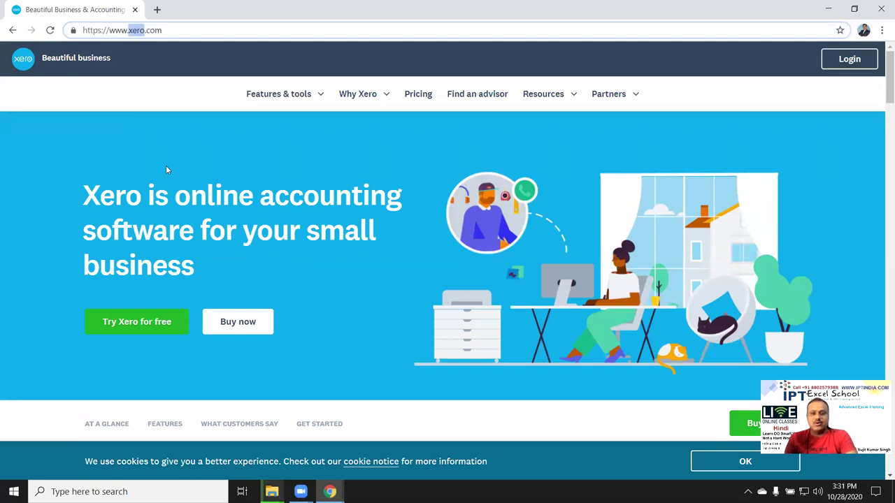
left_click(158, 325)
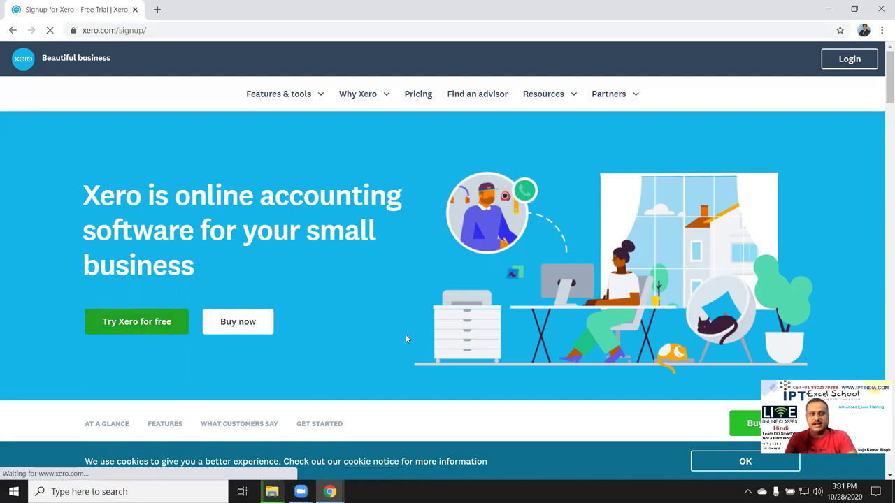
scroll(396, 270, "down", 3)
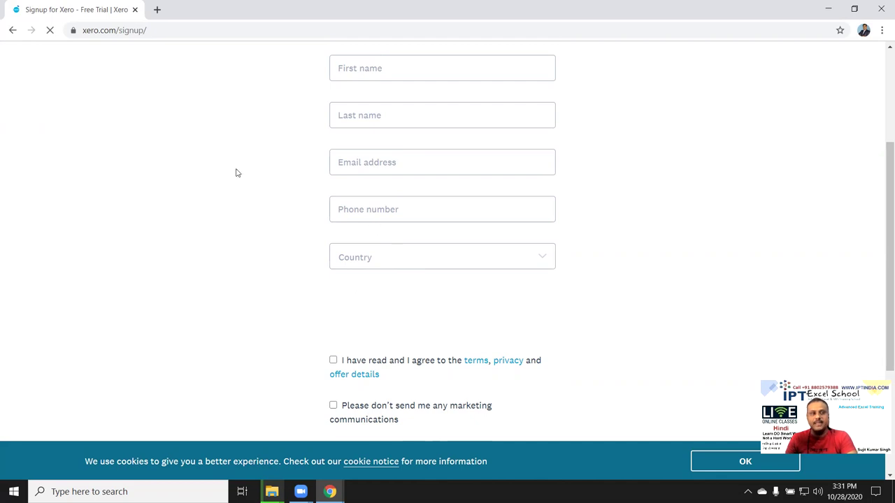
scroll(231, 190, "down", 3)
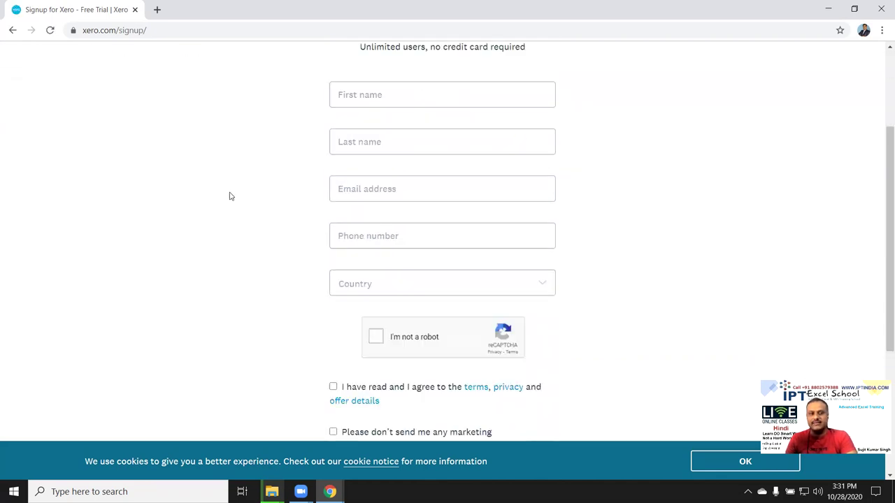
left_click(12, 32)
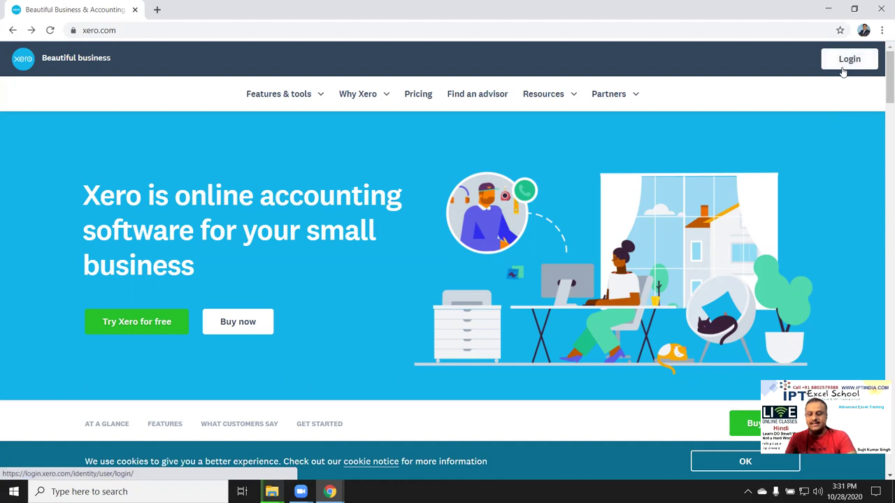
Open the Xero login page, pick the saved account e-mail and type the account password
left_click(843, 70)
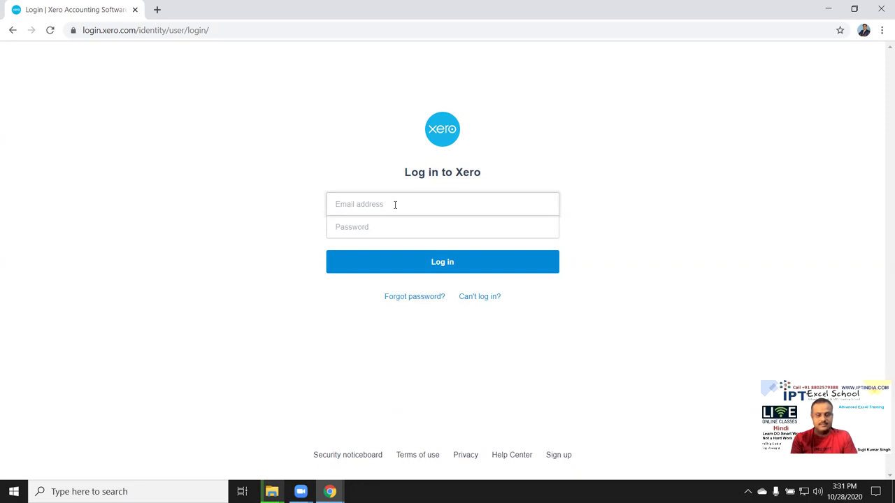
left_click(233, 29)
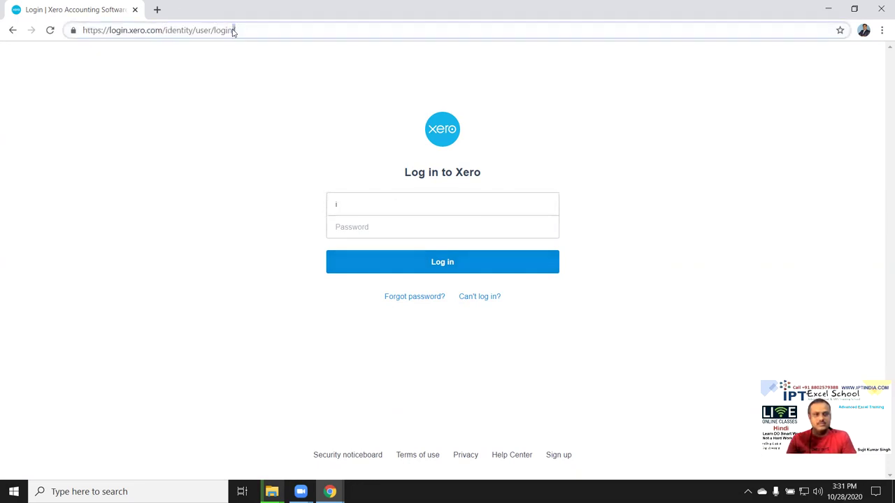
left_click(347, 204)
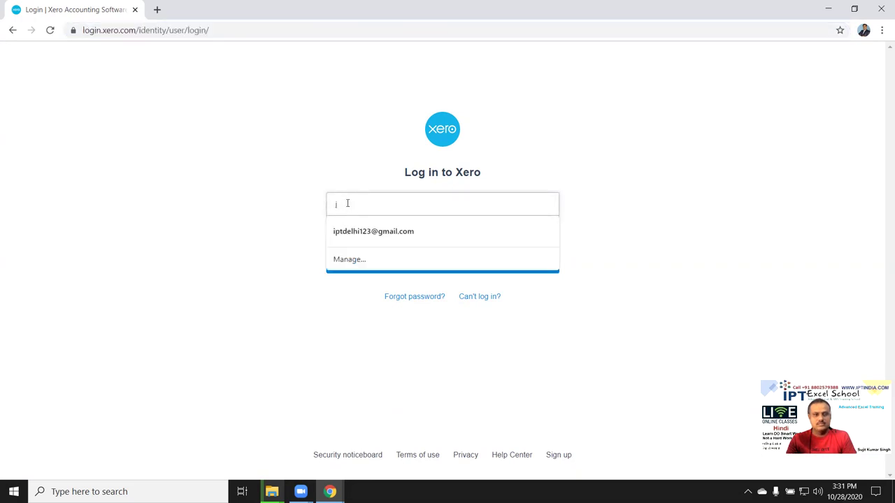
left_click(353, 231)
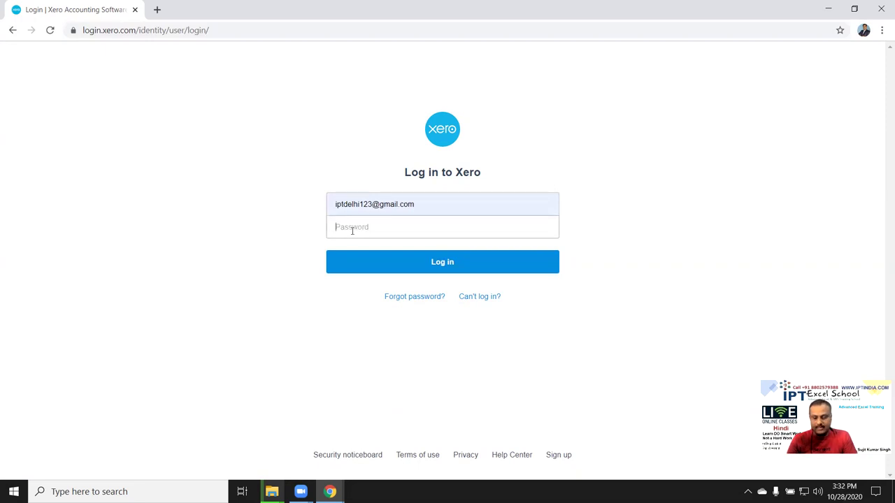
type("***")
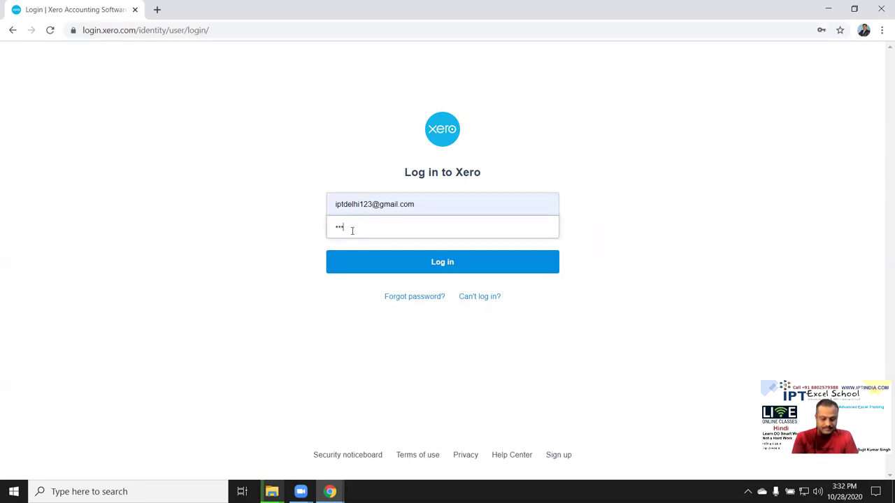
type("*")
Sign in to the IPT Excel School dashboard and expand the cash-flow set-up details
left_click(366, 262)
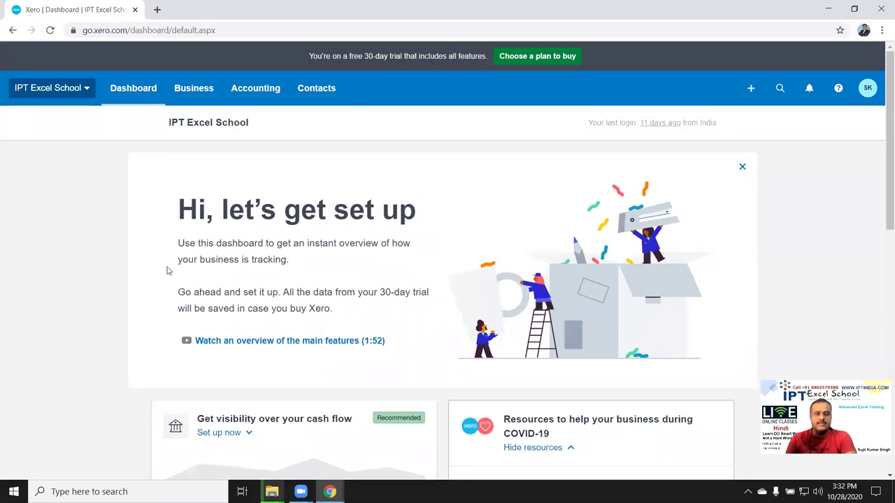
scroll(187, 163, "down", 5)
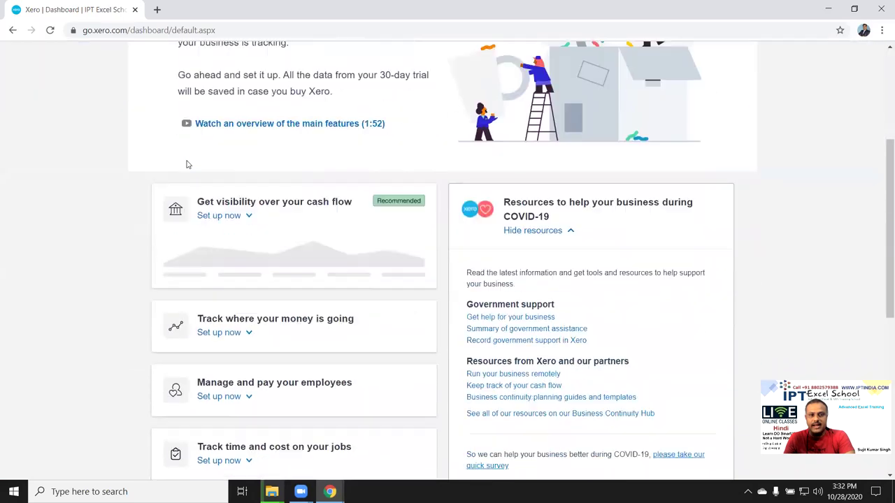
scroll(187, 163, "up", 4)
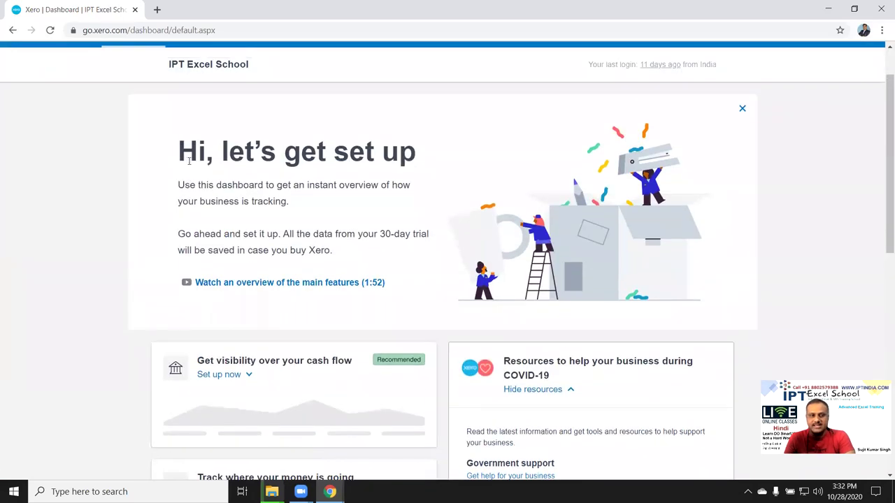
scroll(179, 150, "up", 1)
left_click_drag(239, 122, 178, 122)
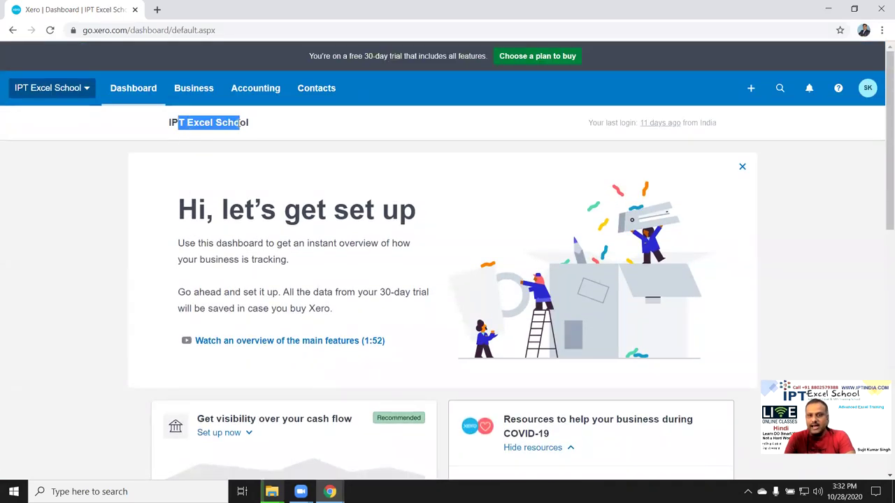
scroll(240, 126, "down", 2)
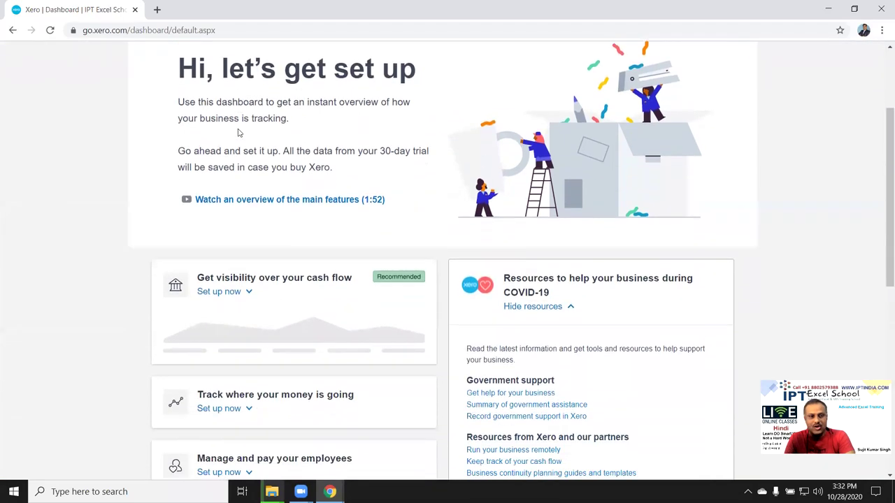
scroll(239, 132, "down", 2)
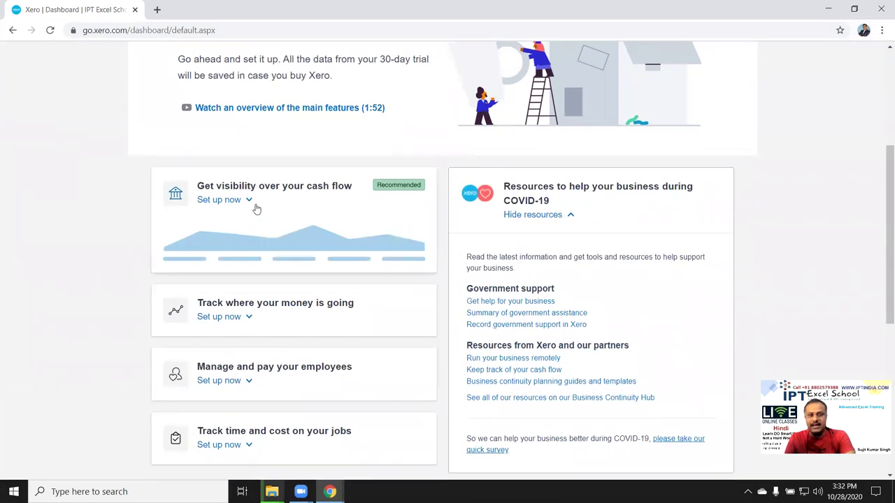
left_click(252, 202)
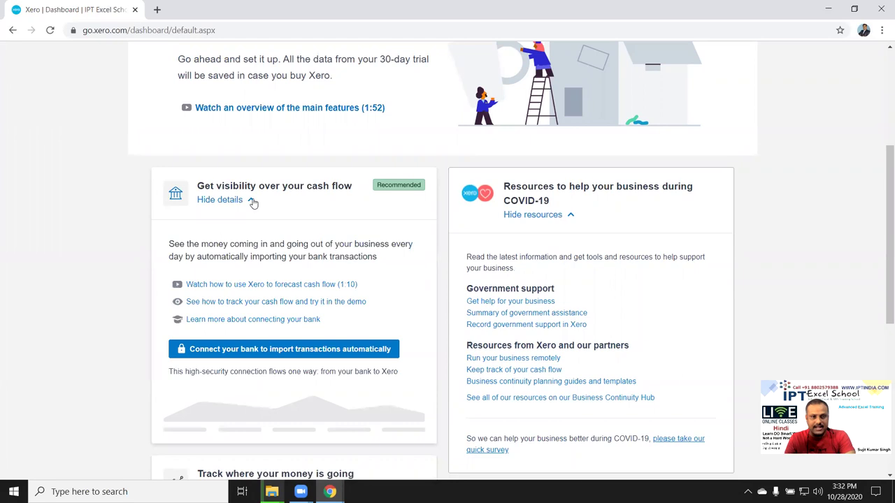
Dismiss the 'Hi, let's get set up' welcome banner
scroll(384, 334, "down", 3)
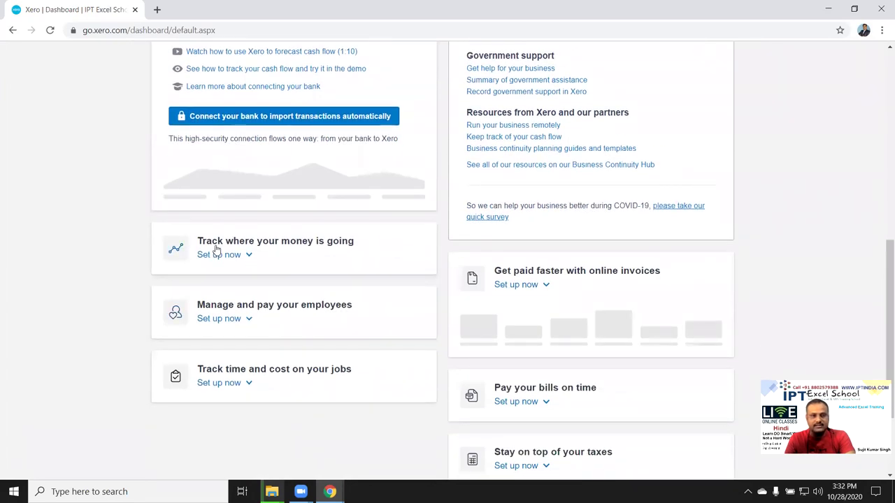
scroll(203, 248, "down", 1)
scroll(674, 376, "down", 1)
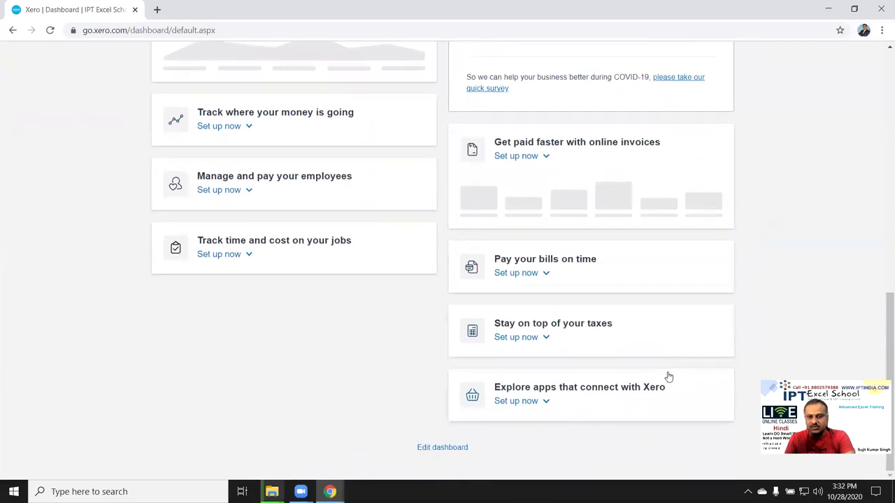
scroll(664, 375, "up", 4)
scroll(657, 371, "up", 4)
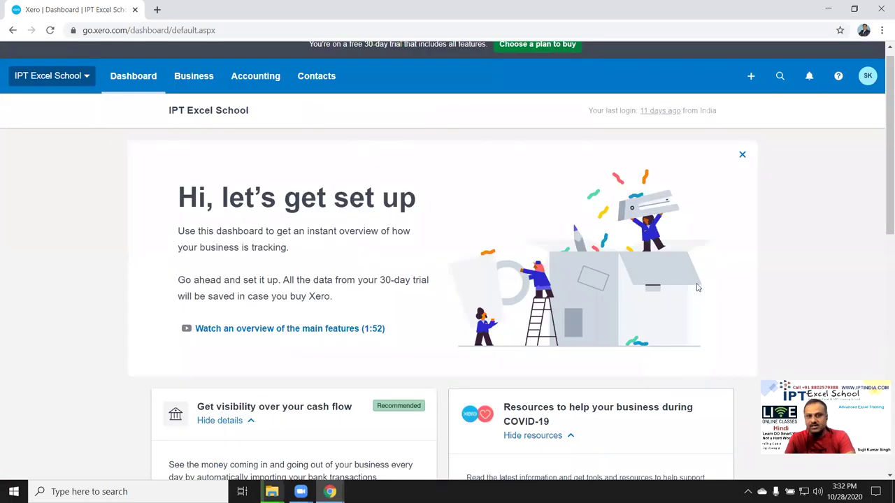
left_click(742, 155)
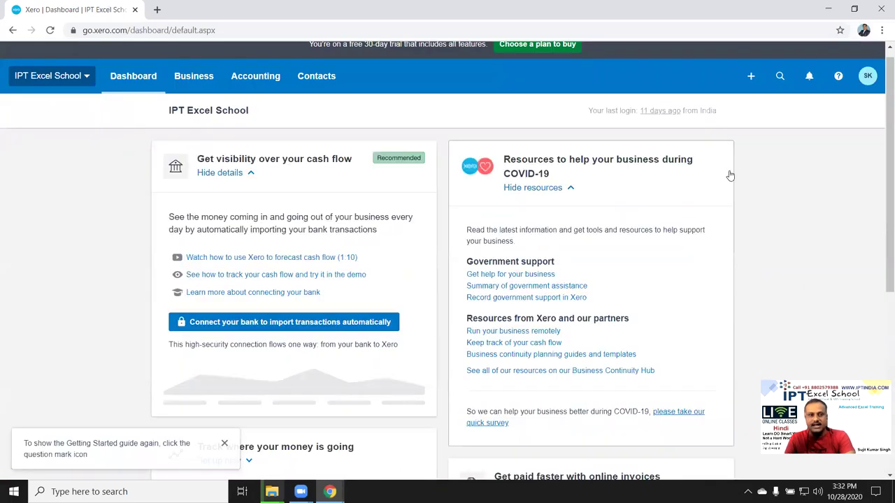
left_click(129, 87)
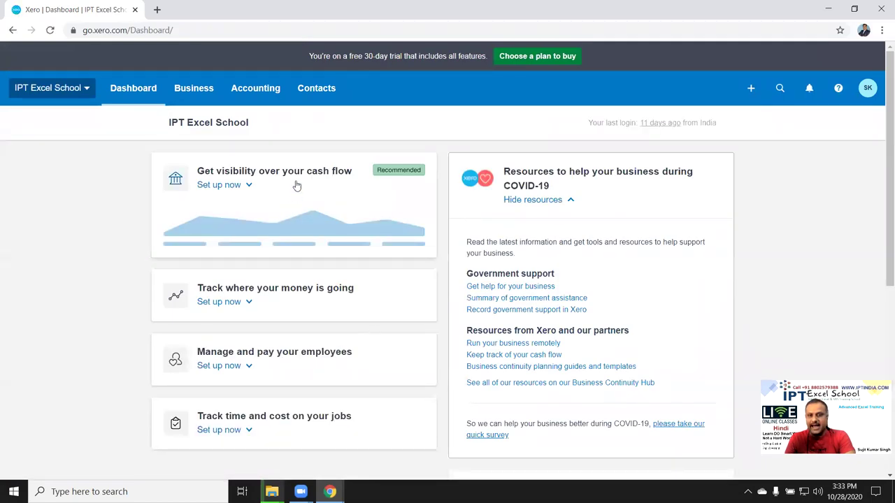
left_click(221, 191)
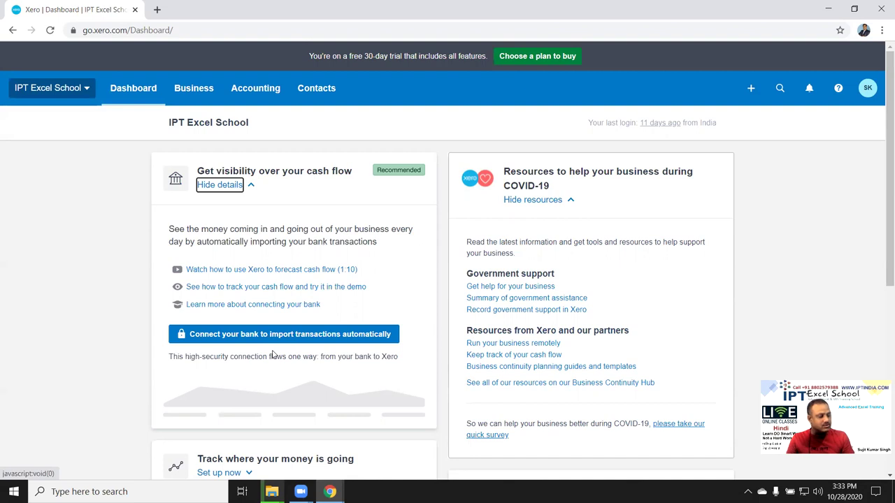
scroll(273, 351, "down", 3)
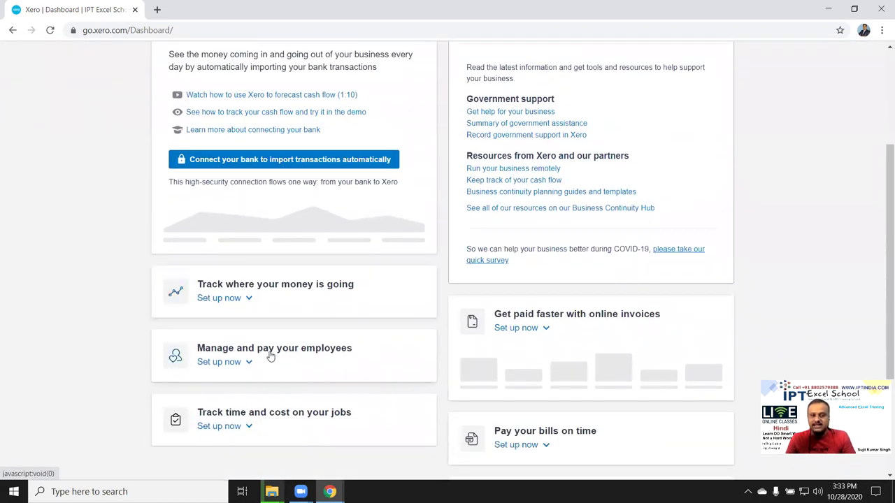
scroll(272, 357, "down", 1)
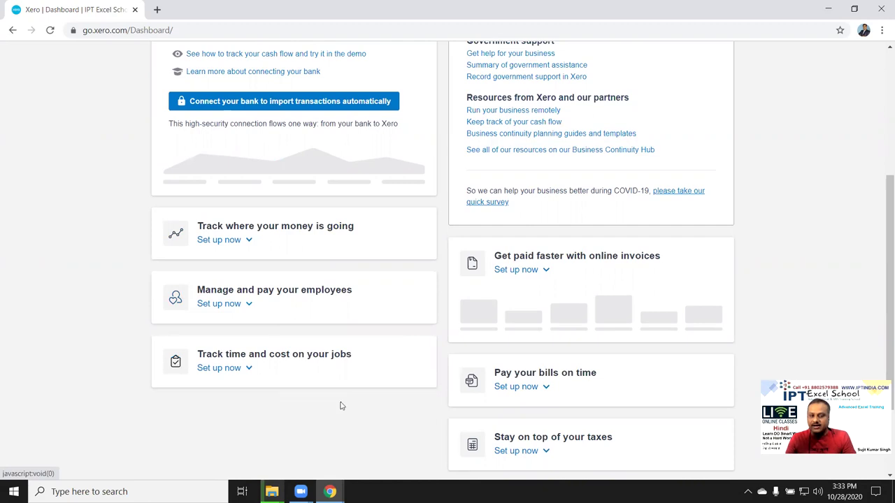
scroll(559, 465, "down", 1)
scroll(636, 426, "down", 1)
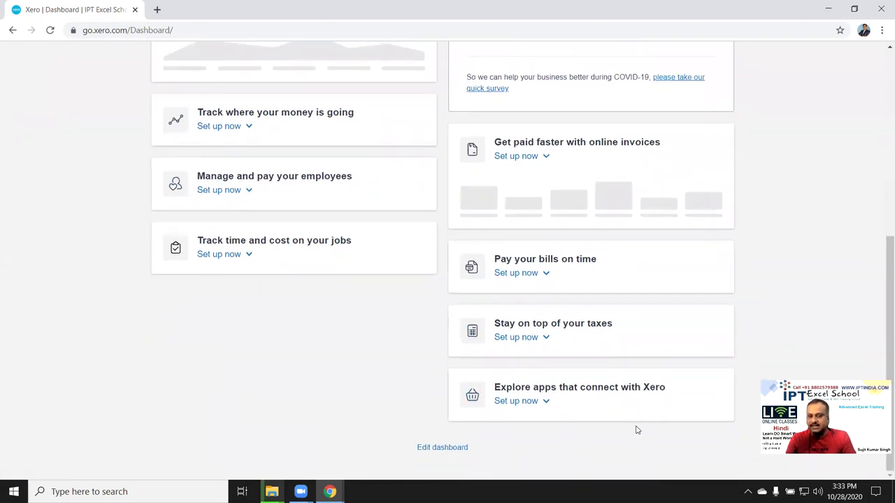
scroll(734, 175, "up", 2)
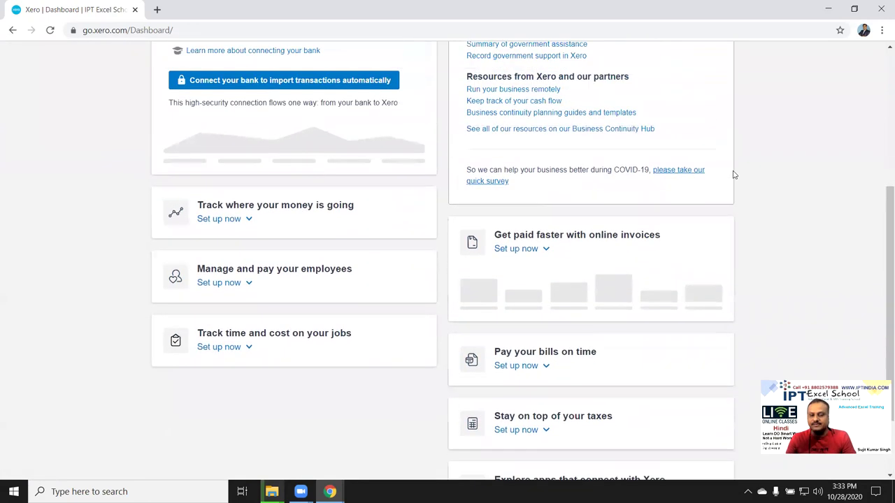
scroll(734, 175, "up", 4)
scroll(430, 329, "up", 1)
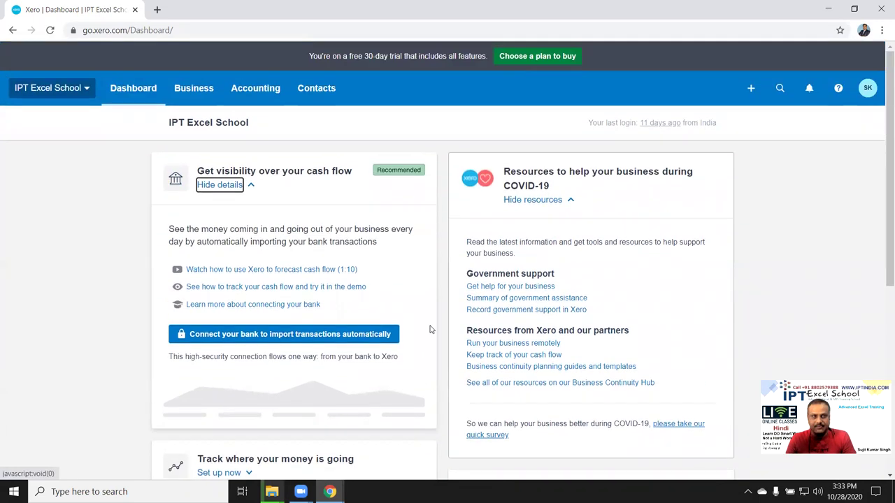
Go to the sales Invoices list from the Business menu
left_click(198, 94)
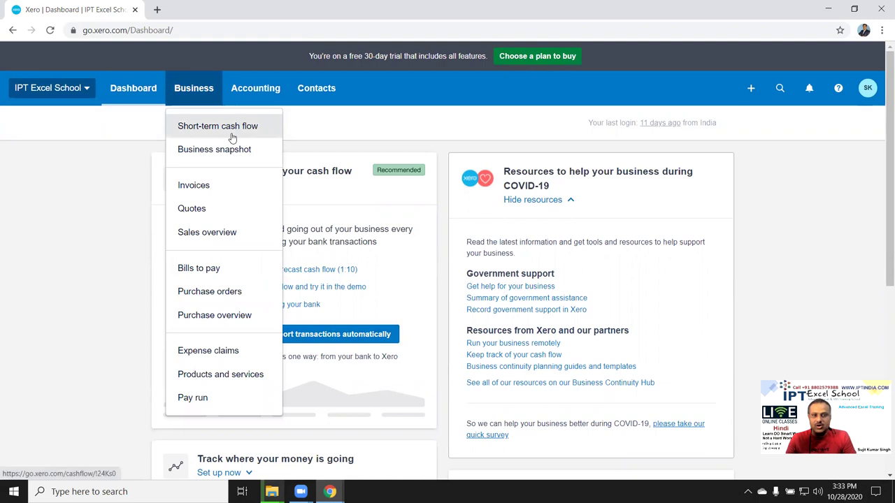
left_click(221, 186)
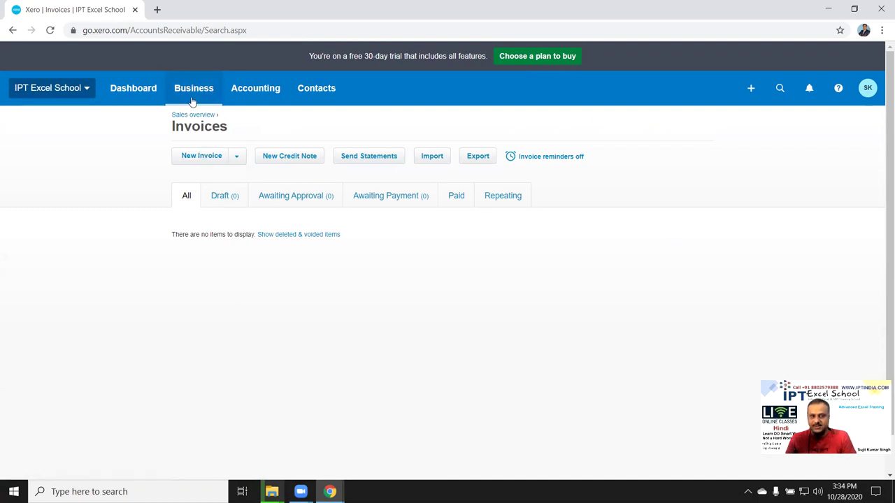
Start new invoice INV-0001 dated 28 Oct 2020 and begin entering the customer's name
left_click(196, 163)
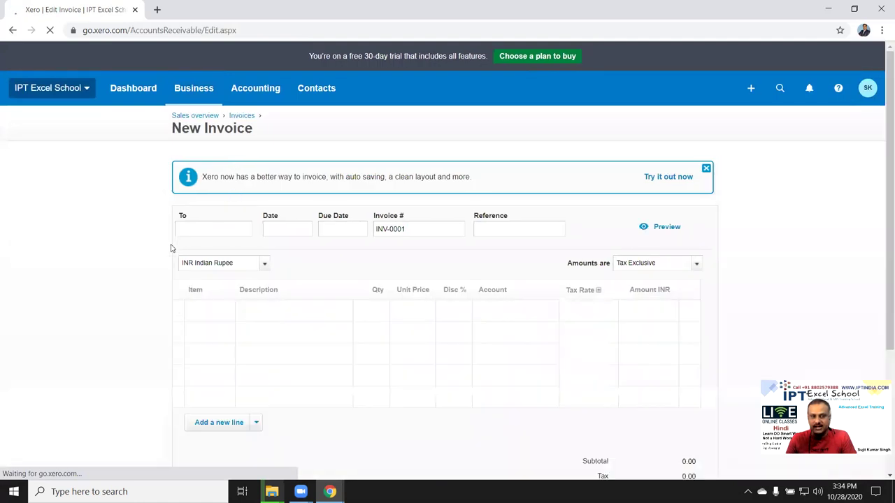
scroll(186, 256, "down", 2)
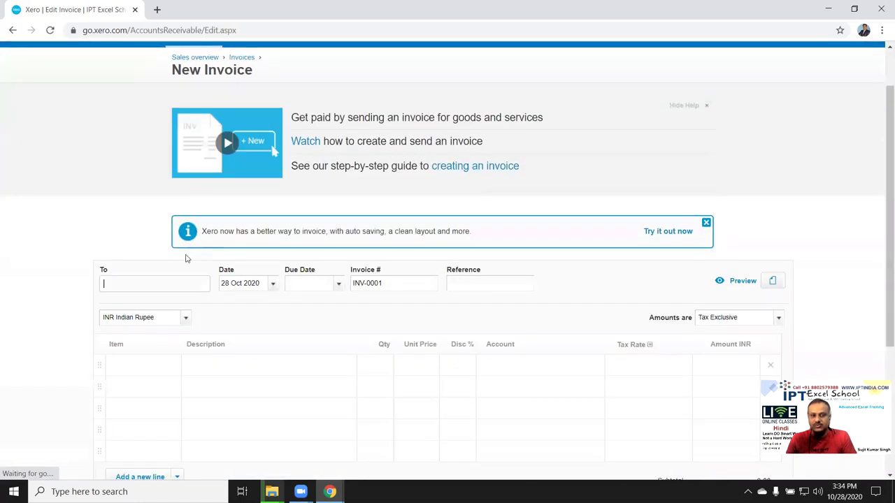
left_click(147, 264)
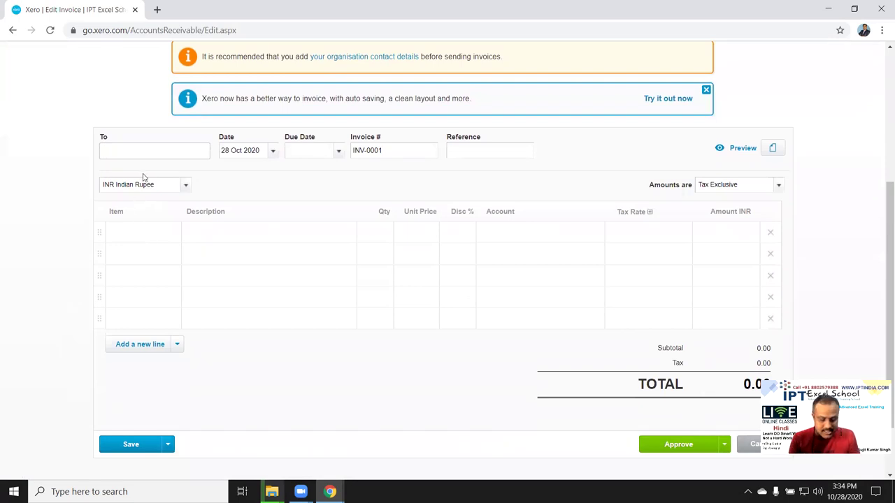
type("RaV")
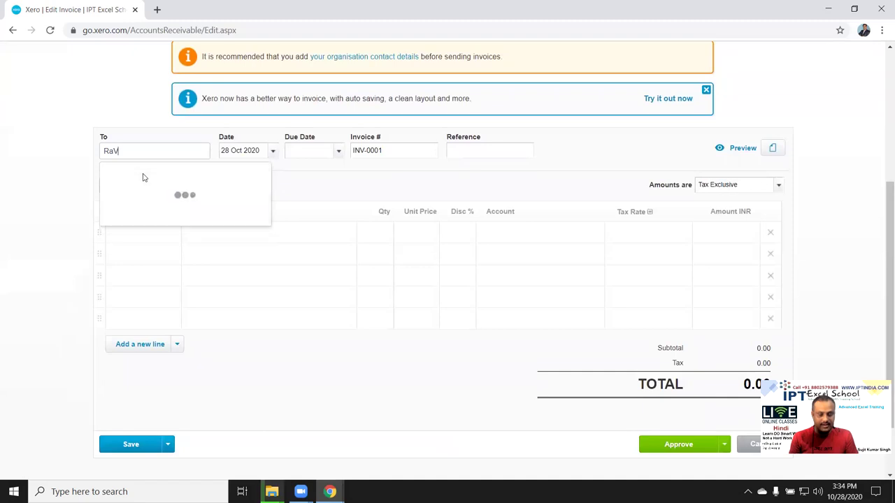
type("i")
key("BackSpace")
key("BackSpace")
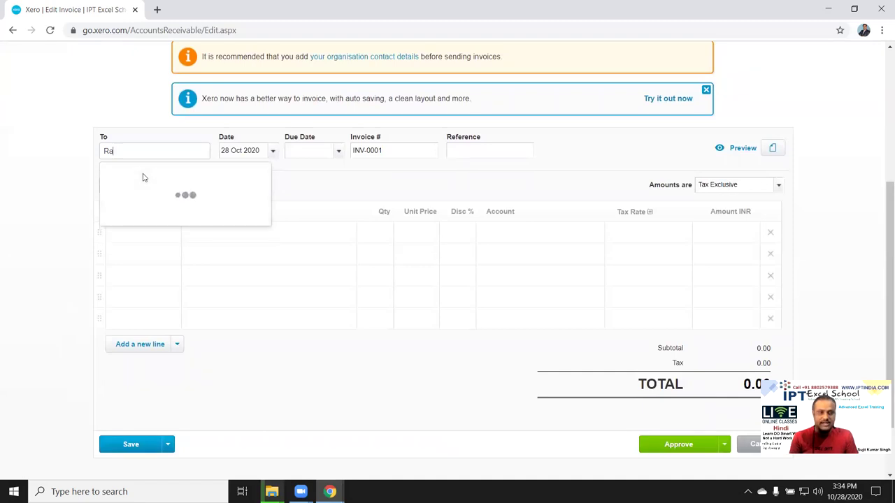
type("vi")
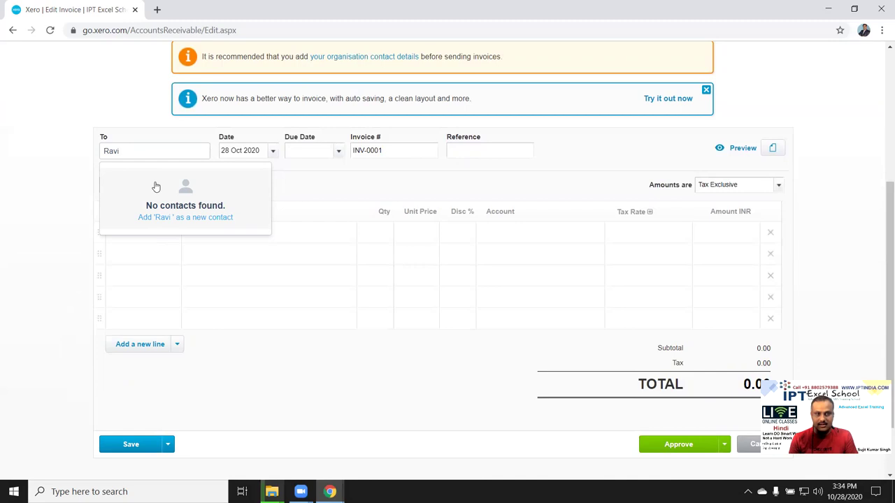
Re-enter the customer's full name in the To field and add them as a new contact
key("BackSpace")
key("BackSpace")
key("BackSpace")
key("BackSpace")
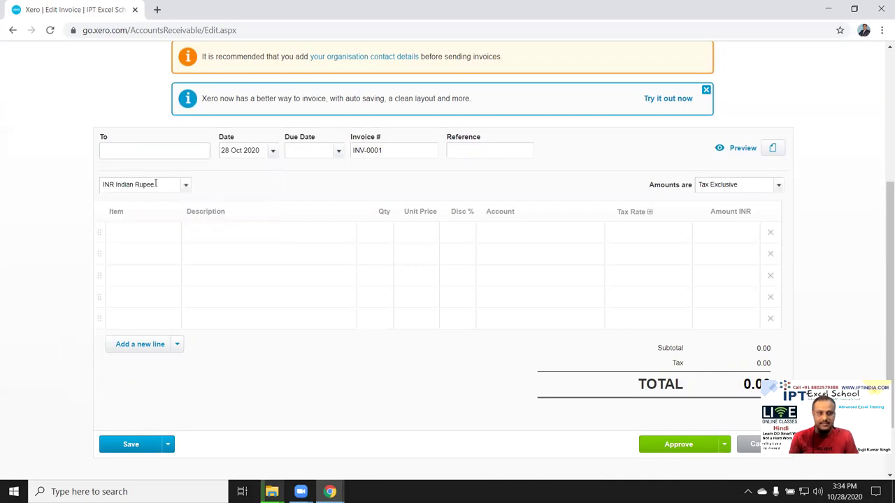
scroll(155, 183, "up", 3)
scroll(126, 268, "down", 1)
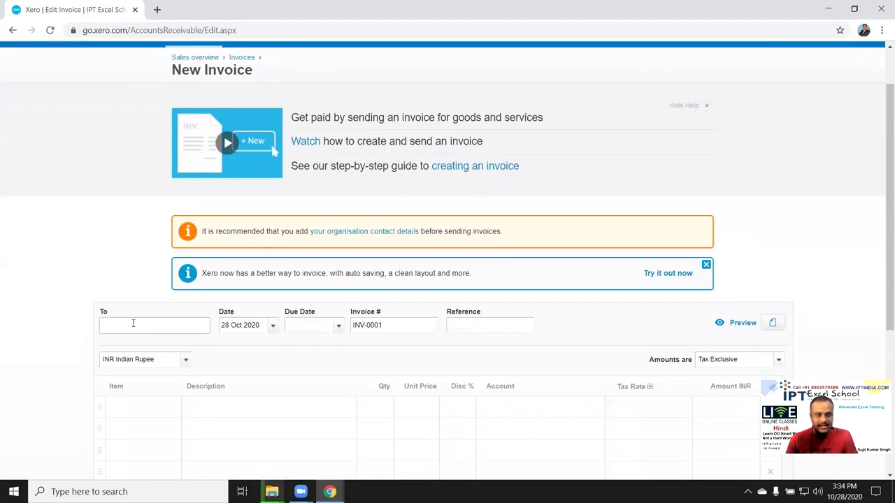
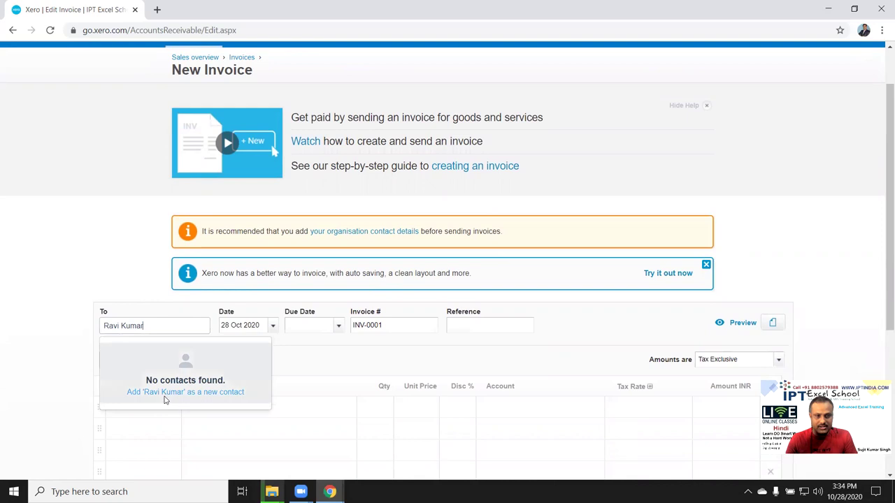
left_click(166, 393)
scroll(147, 337, "down", 2)
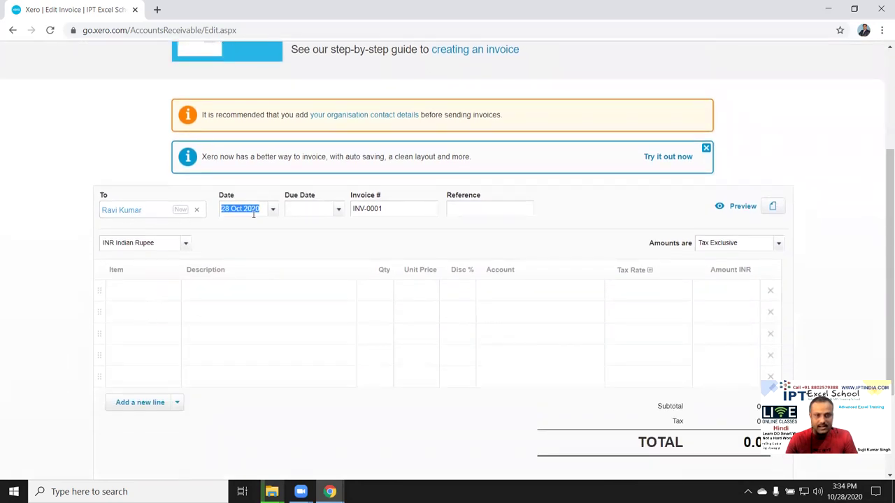
left_click(303, 213)
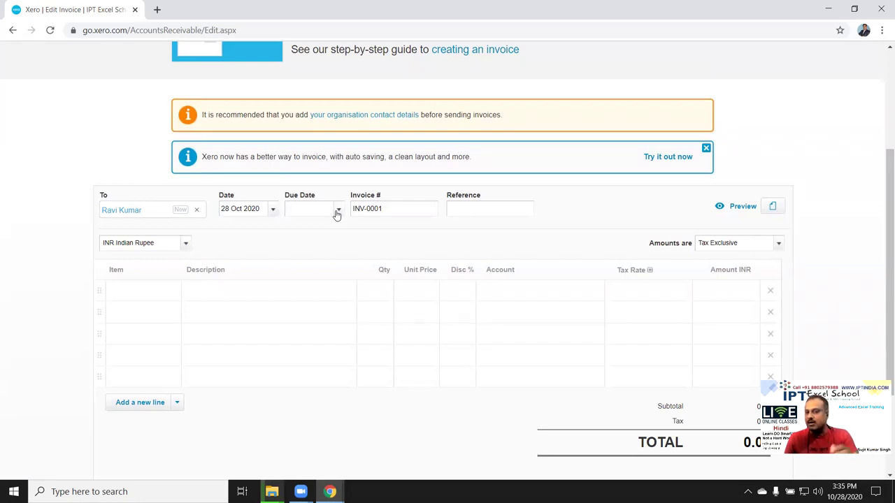
Set the invoice due date to 5 Nov 2020
left_click(337, 215)
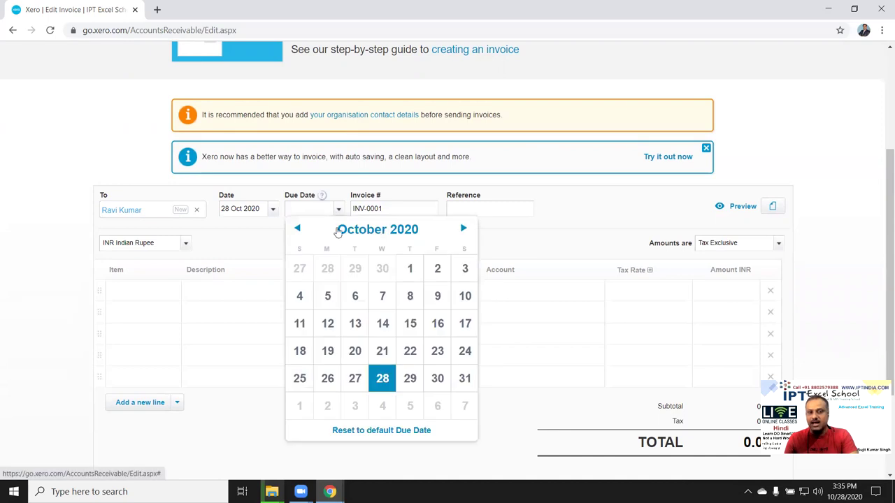
left_click(462, 228)
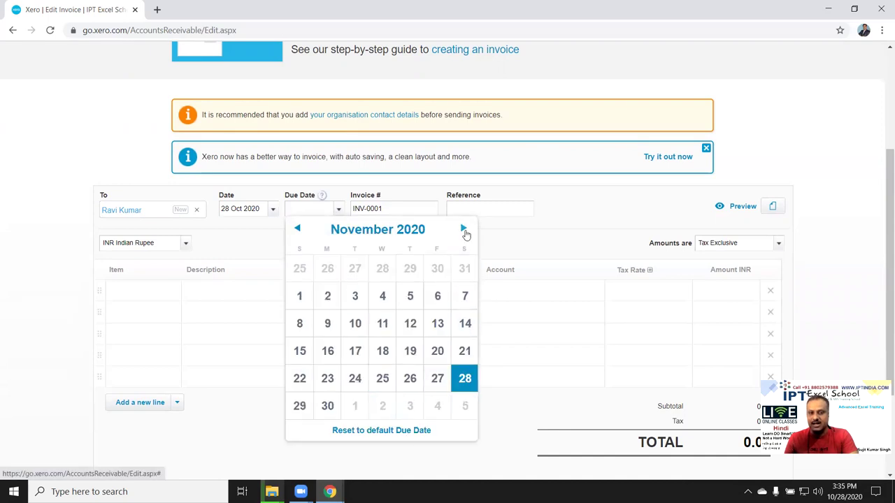
left_click(410, 306)
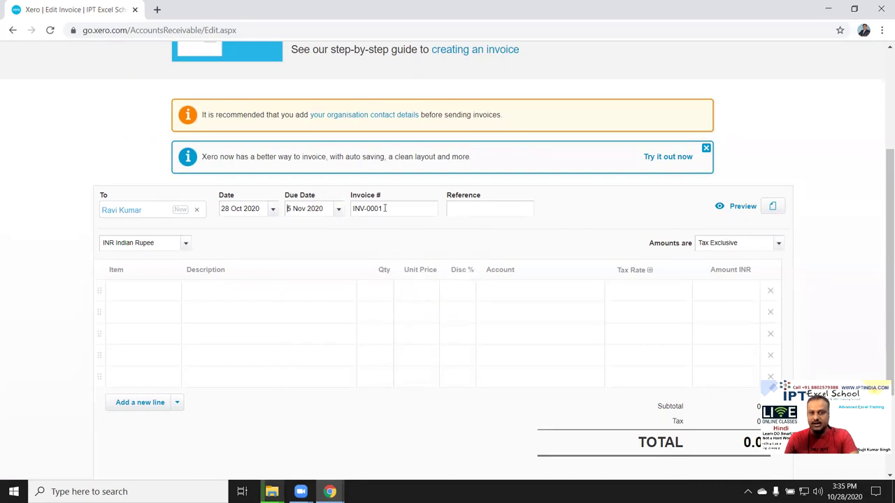
Retype the invoice number's last digit so it stays INV-0001
left_click_drag(376, 208, 354, 208)
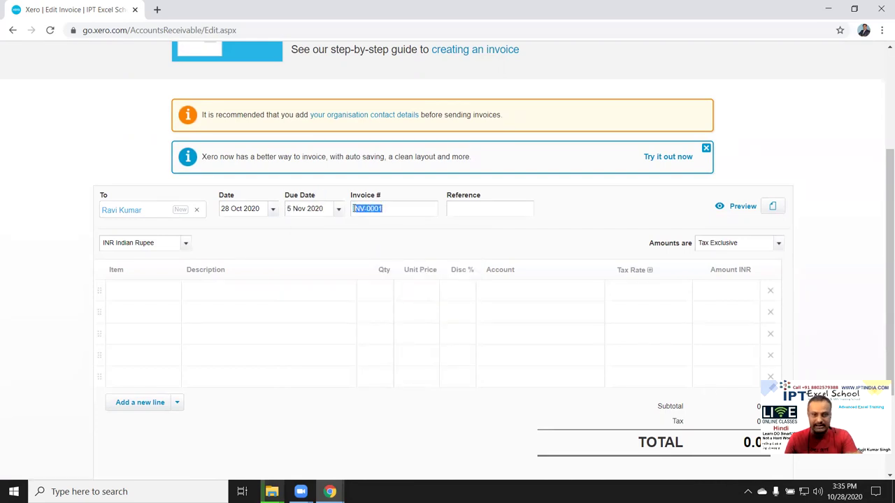
left_click(396, 210)
key("BackSpace")
type("1")
left_click_drag(380, 208, 352, 208)
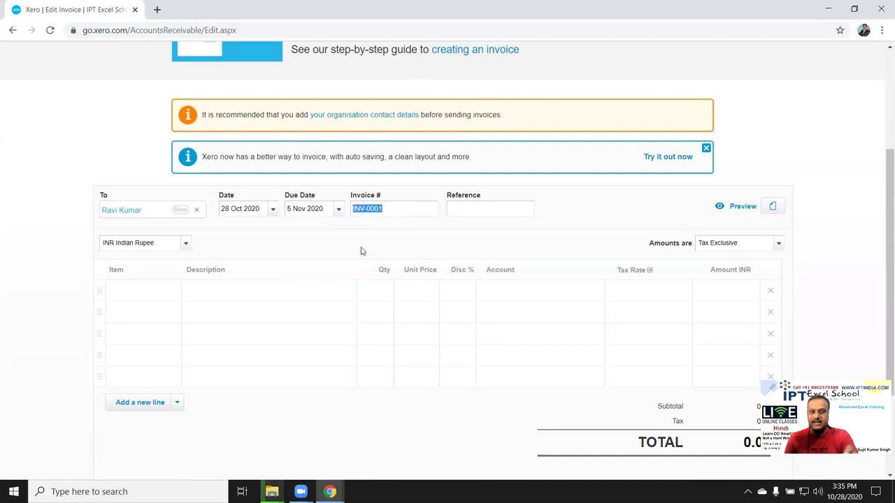
left_click(456, 211)
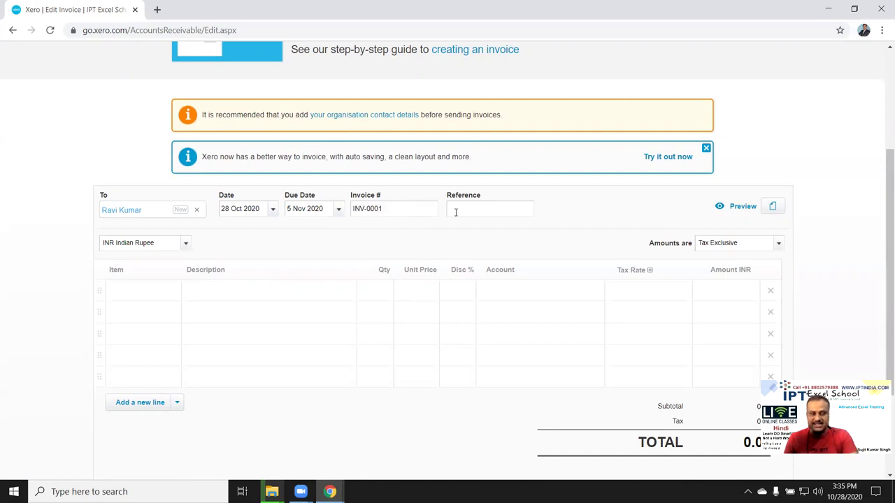
Add EUR Euro as the invoice currency at 1 INR = 0.0115127 EUR
scroll(210, 258, "down", 1)
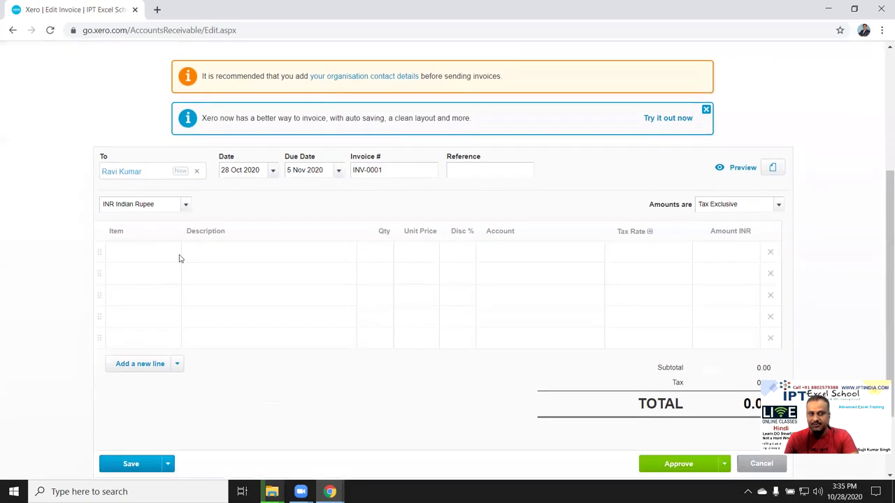
left_click(190, 189)
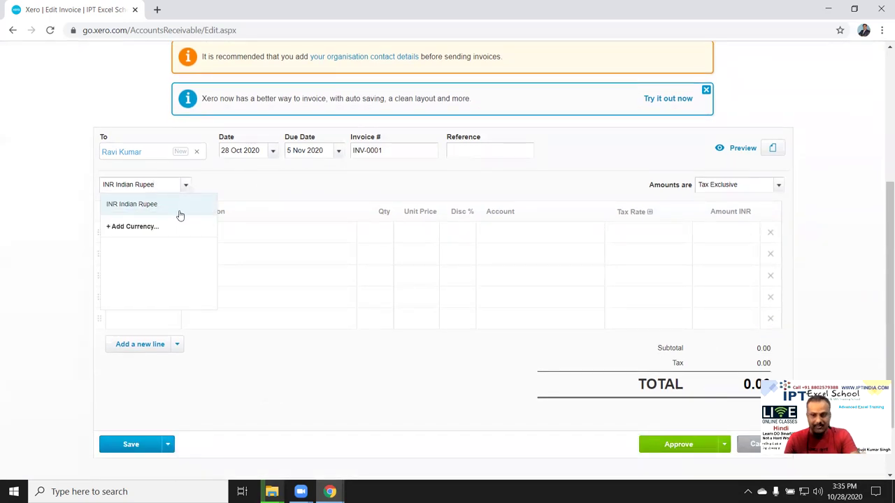
left_click(144, 236)
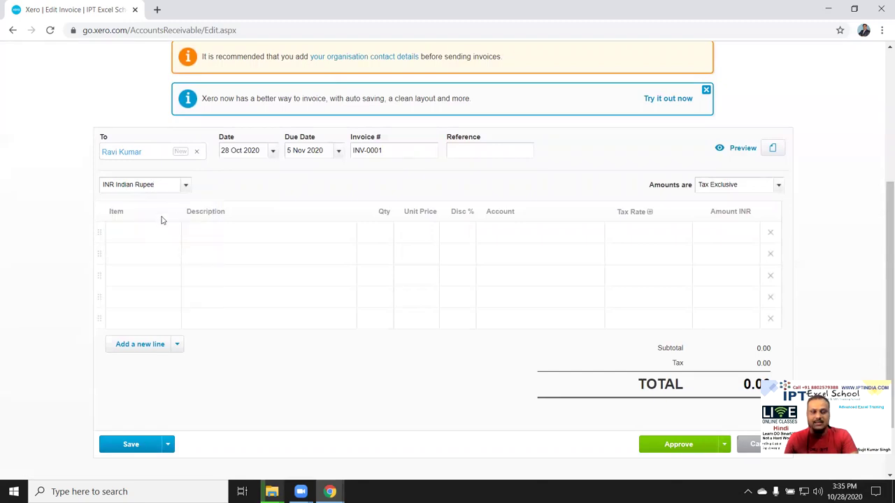
left_click(185, 185)
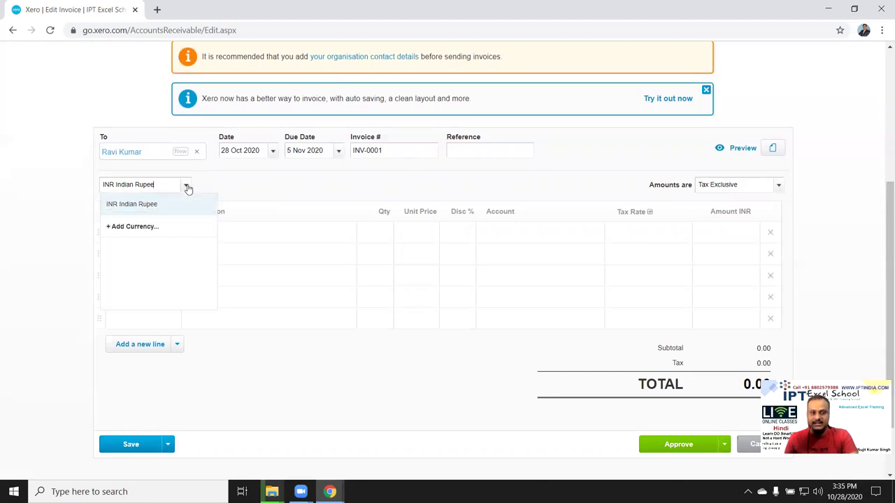
left_click(111, 228)
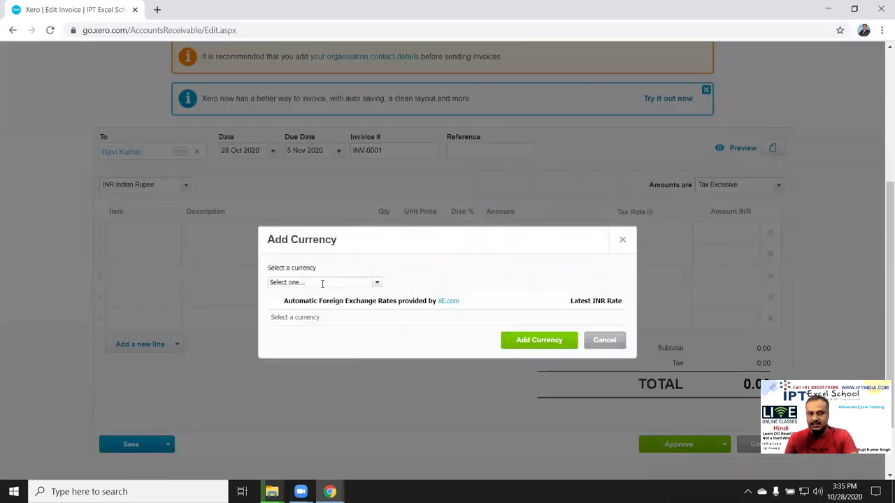
left_click(376, 282)
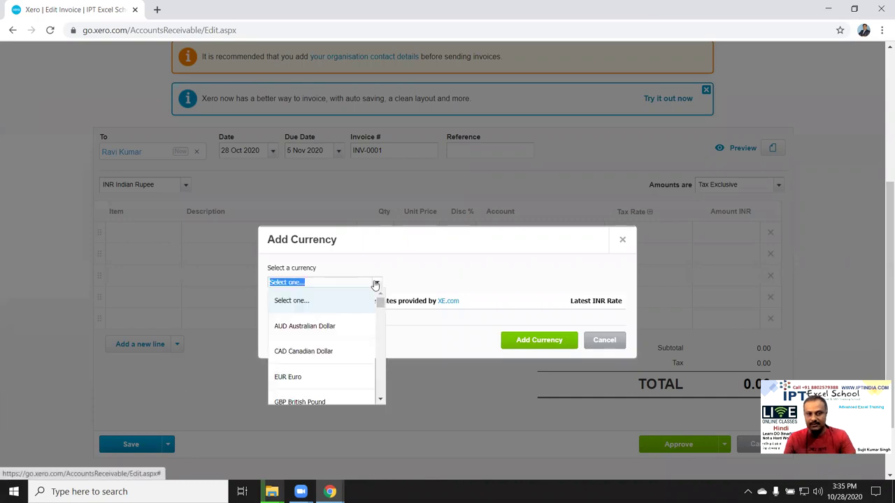
left_click(309, 384)
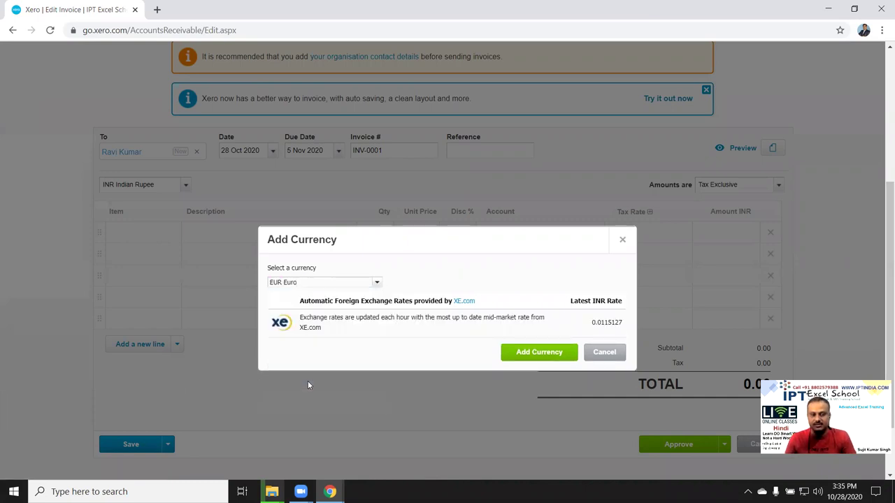
left_click(523, 353)
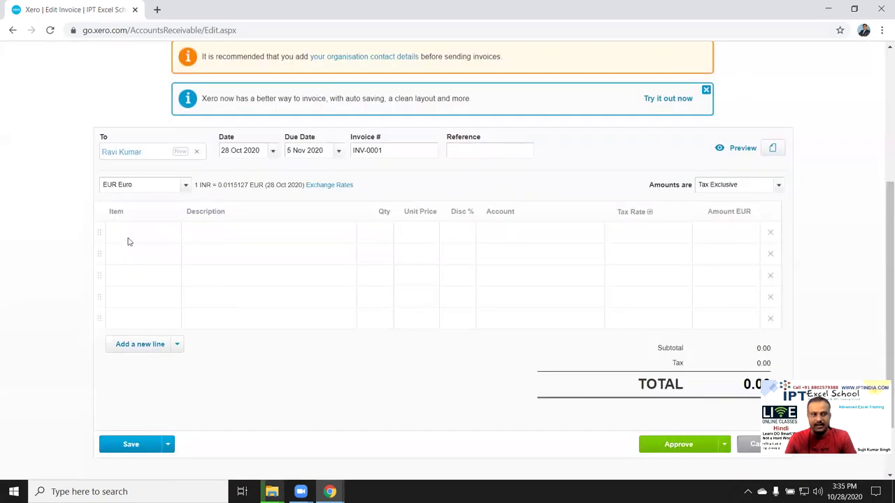
left_click(204, 237)
left_click(138, 235)
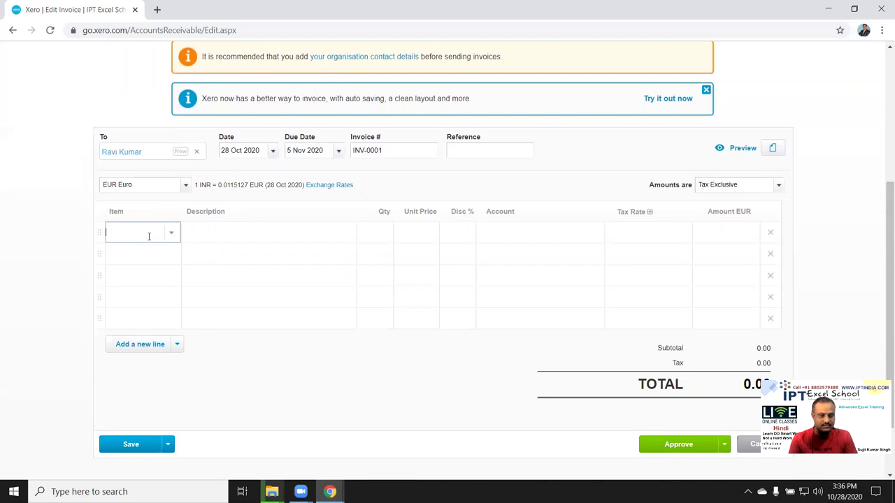
Type into the first line's Item cell and show its choices, including + New Item and (None)
type("Excel")
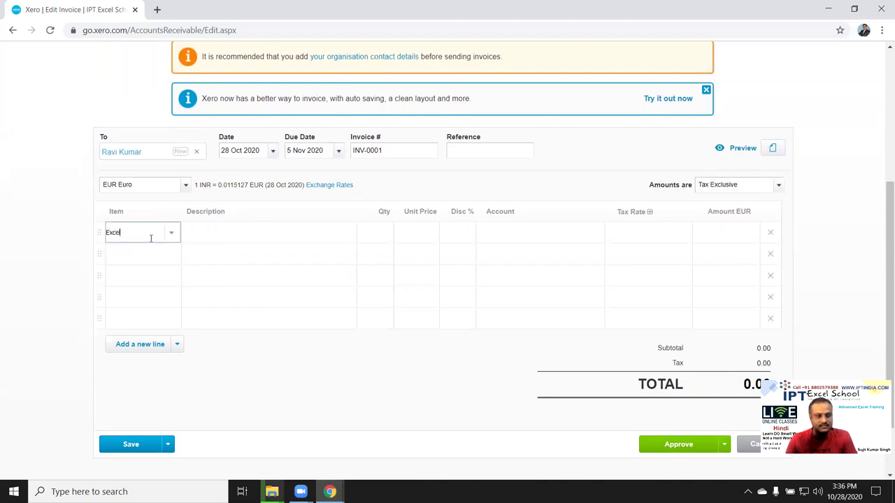
scroll(162, 249, "up", 2)
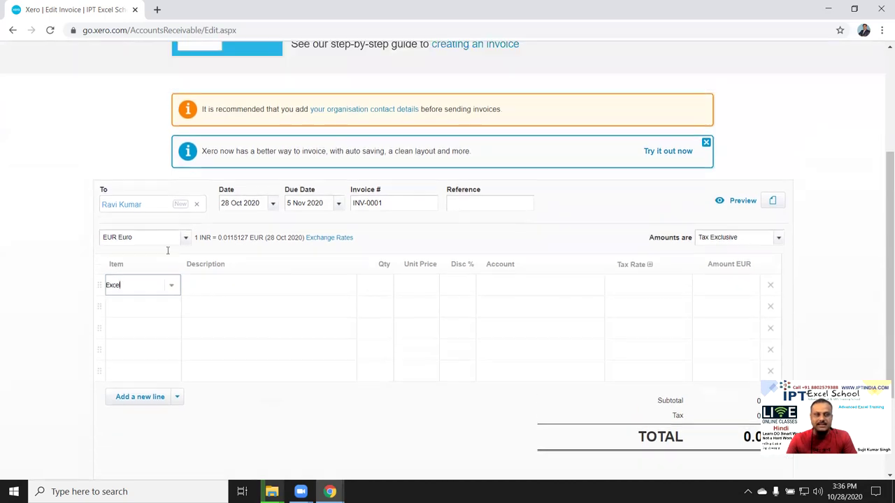
scroll(143, 94, "up", 2)
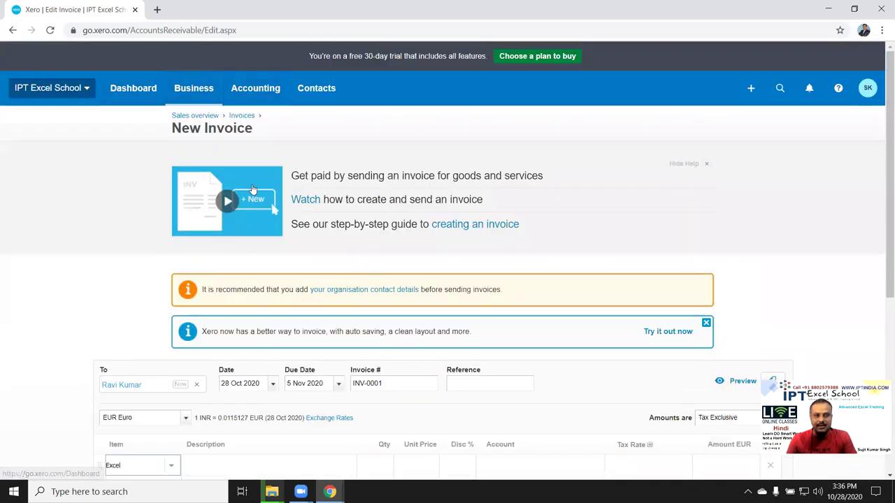
scroll(175, 280, "down", 2)
scroll(174, 371, "down", 1)
scroll(174, 371, "down", 1)
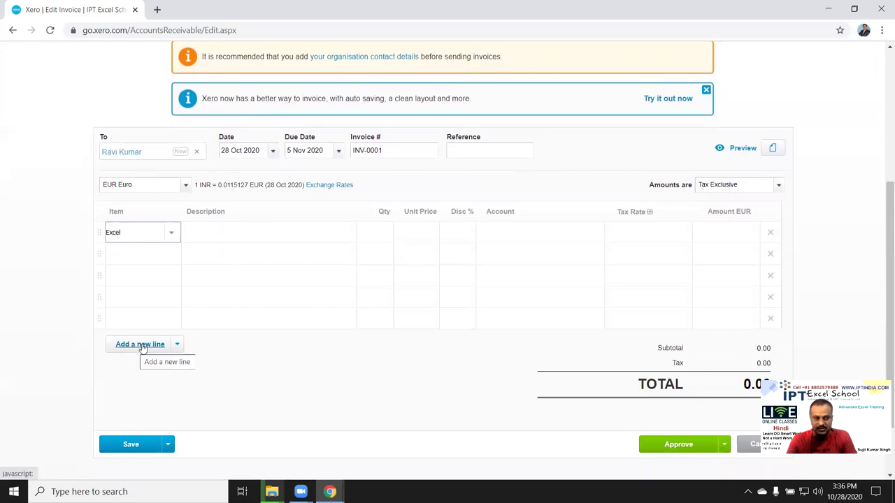
left_click(172, 235)
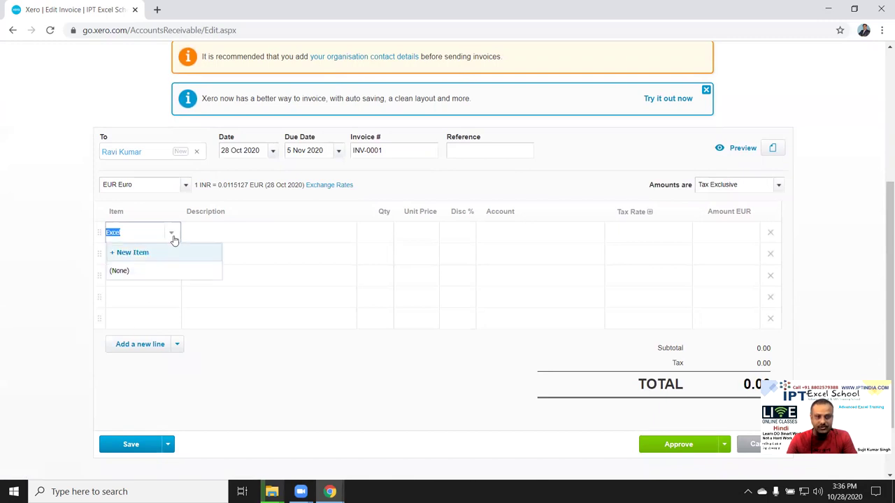
Create new item XL75 'Advanced Excel Training 45Days' with a unit price of 7500
left_click(129, 254)
type("XL75")
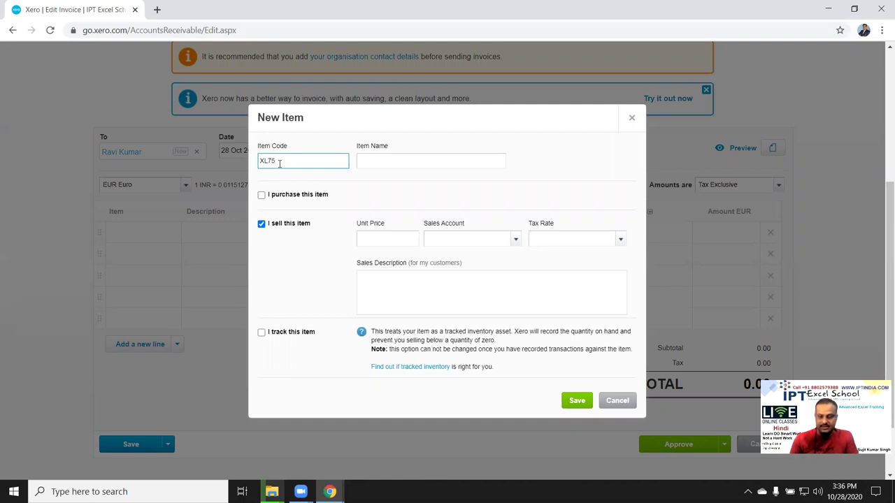
key("BackSpace")
type("75")
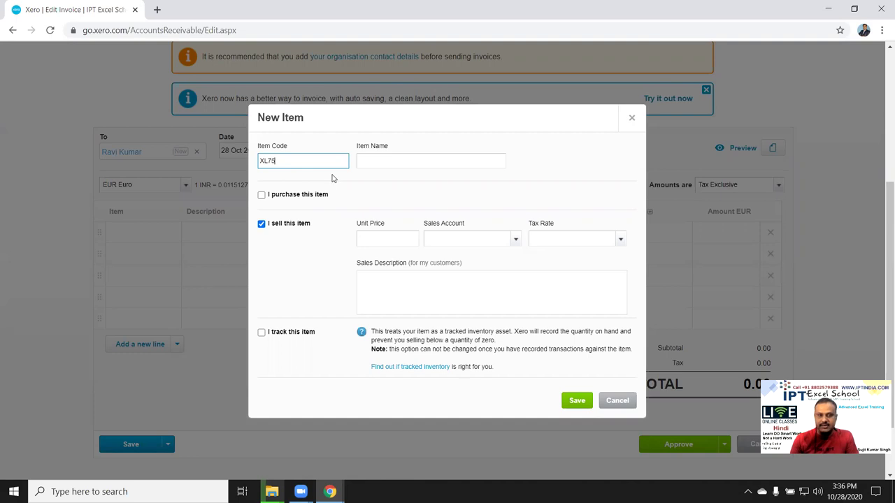
left_click(401, 165)
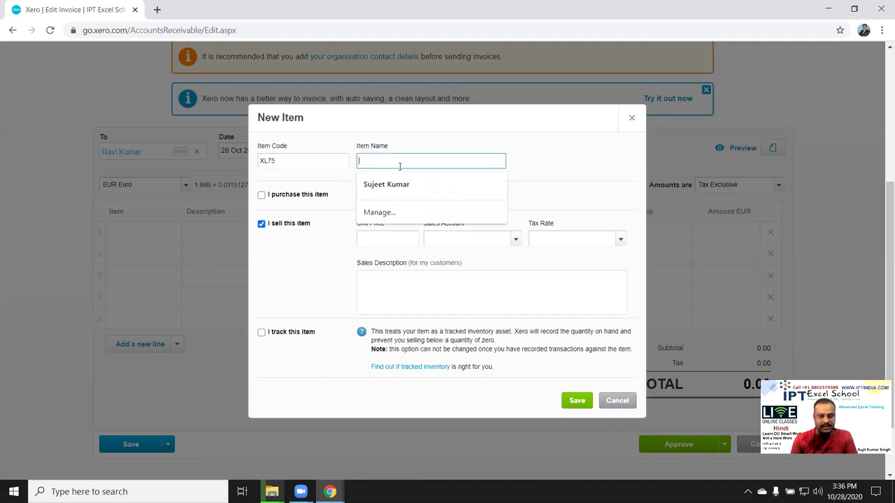
type("Advanced Excel Training")
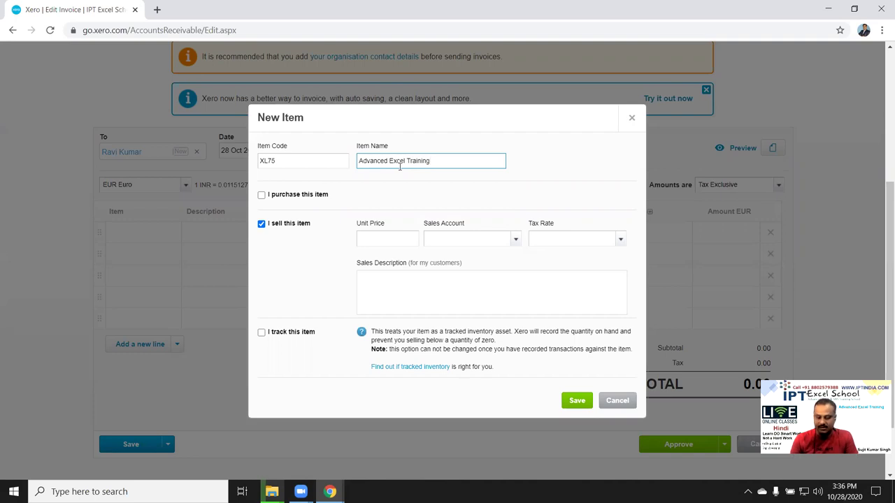
type("45Days")
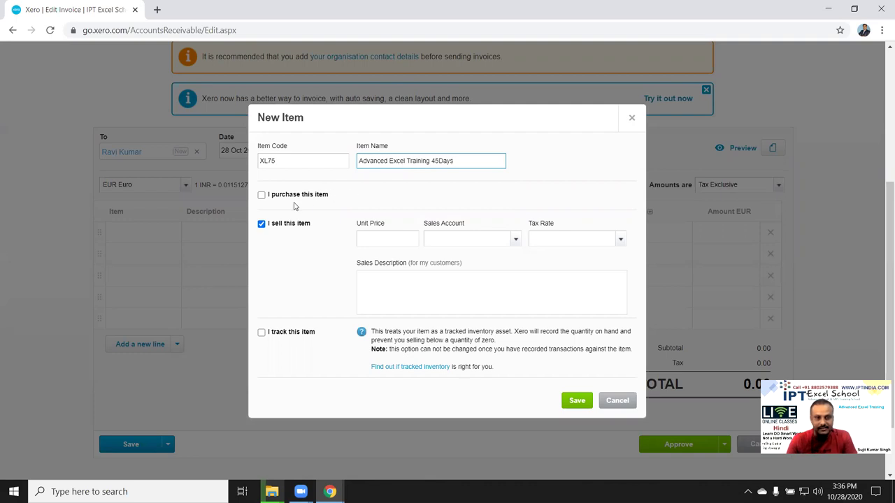
left_click(386, 239)
type("1")
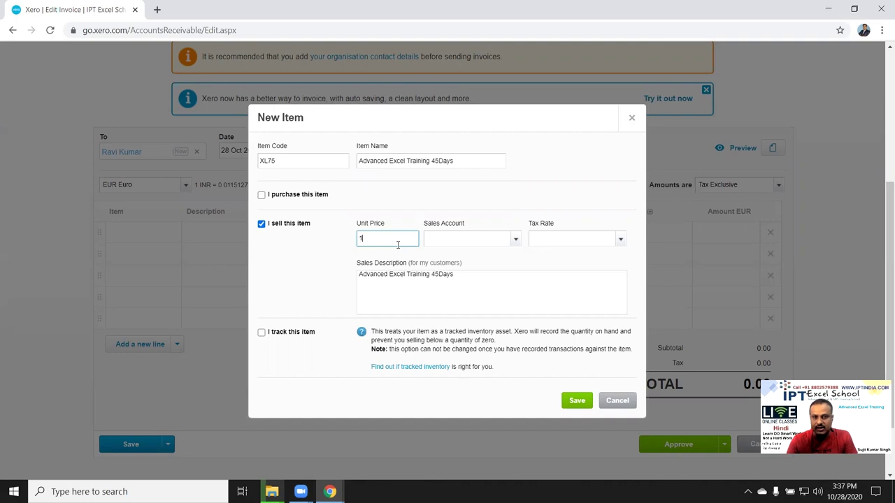
key("BackSpace")
type("75")
left_click(444, 242)
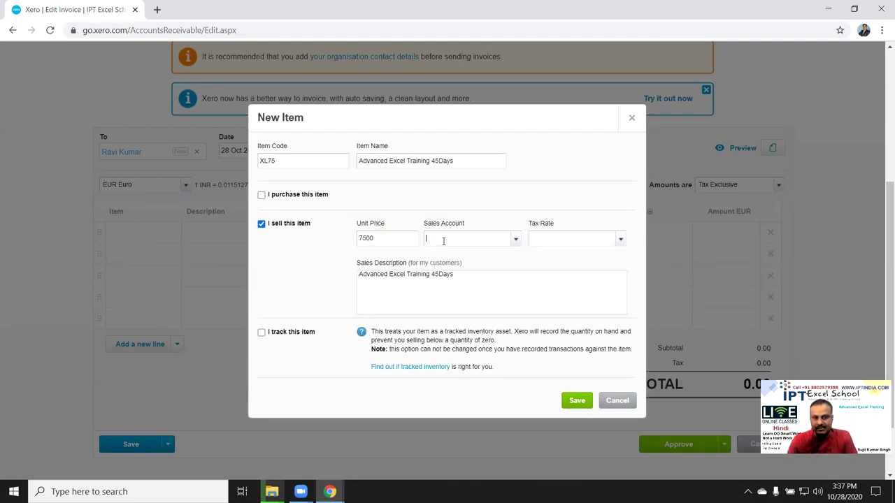
Book the new item to the 200 - Sales account
left_click(518, 240)
scroll(475, 347, "down", 5)
scroll(475, 348, "down", 2)
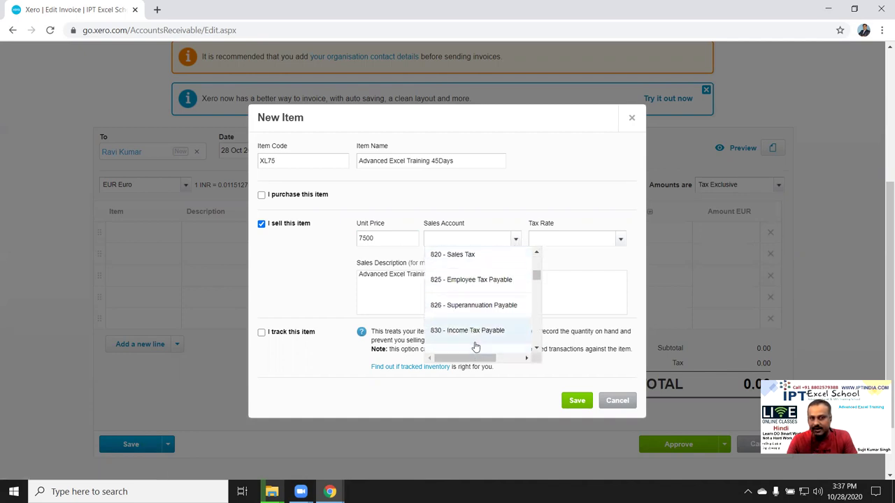
scroll(473, 343, "up", 7)
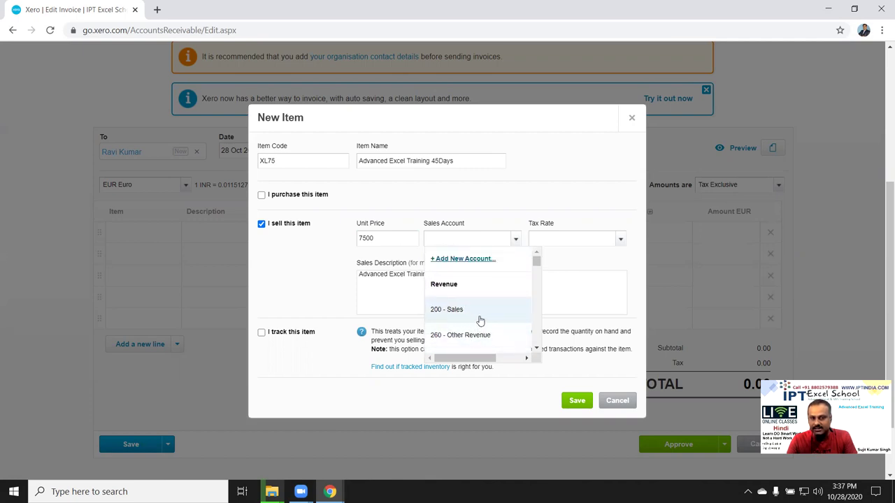
scroll(480, 321, "down", 1)
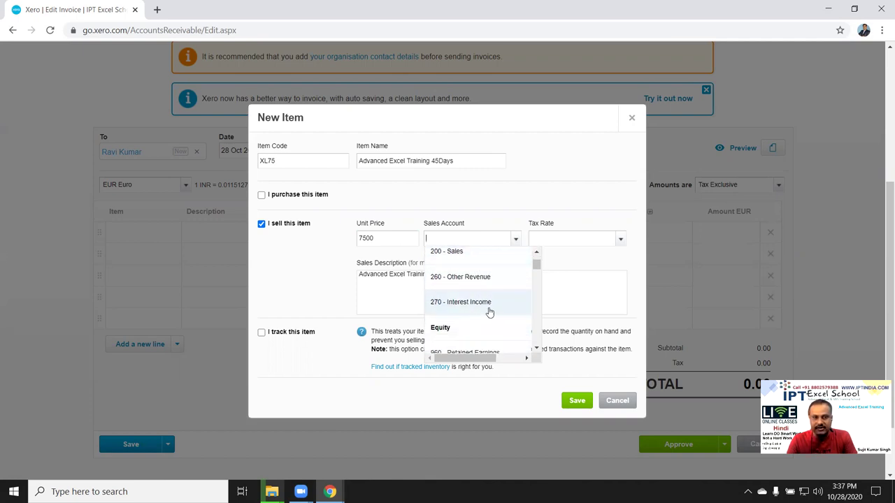
scroll(490, 314, "down", 2)
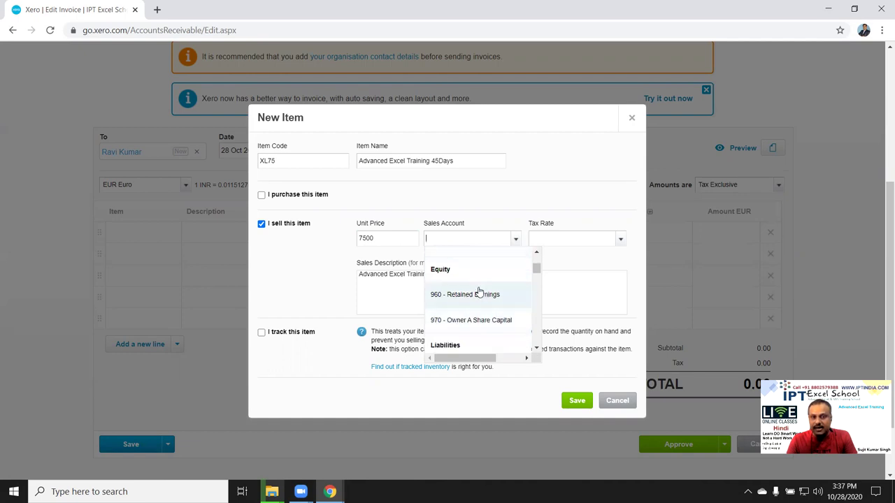
scroll(481, 297, "down", 3)
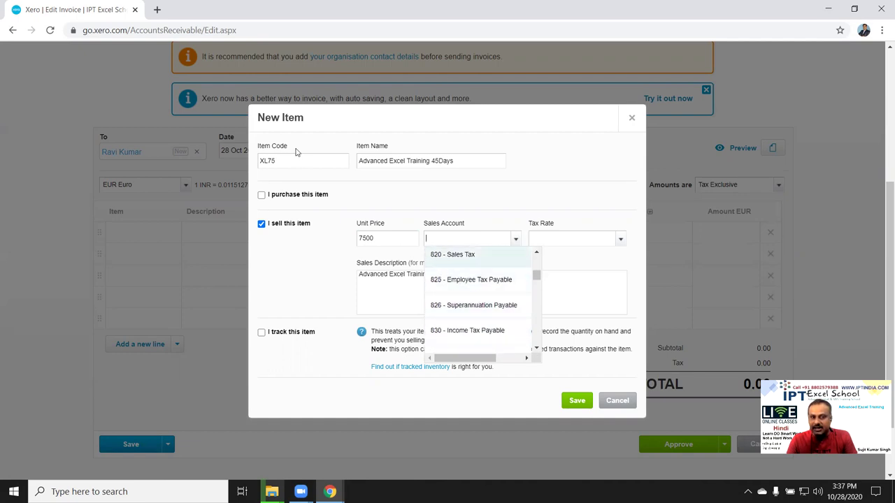
scroll(480, 334, "down", 1)
scroll(485, 336, "down", 2)
scroll(487, 335, "down", 2)
scroll(486, 333, "down", 1)
scroll(486, 332, "down", 1)
scroll(486, 331, "down", 2)
scroll(486, 331, "down", 3)
scroll(485, 334, "down", 1)
scroll(486, 334, "down", 2)
scroll(485, 334, "up", 5)
scroll(552, 314, "up", 3)
scroll(530, 317, "down", 3)
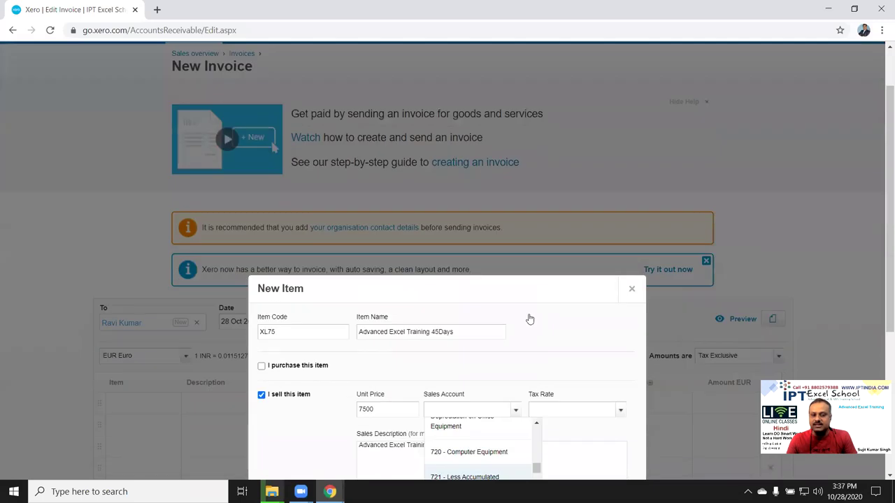
left_click_drag(534, 348, 539, 318)
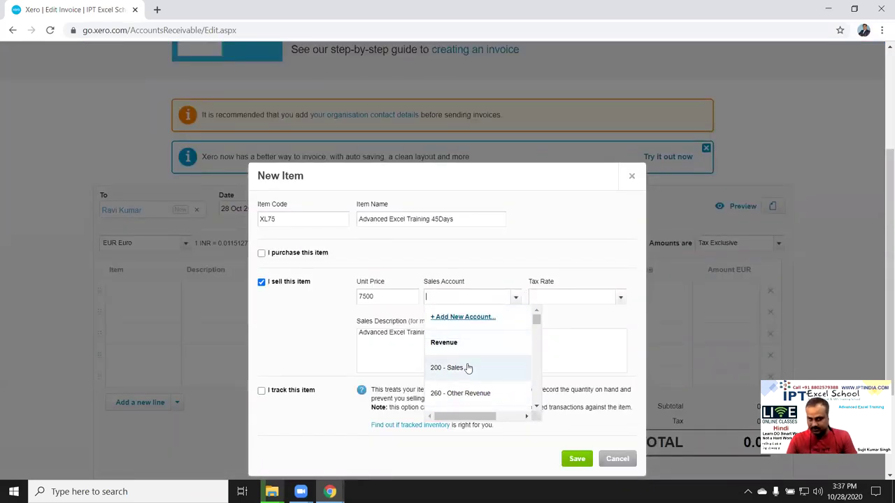
left_click(467, 368)
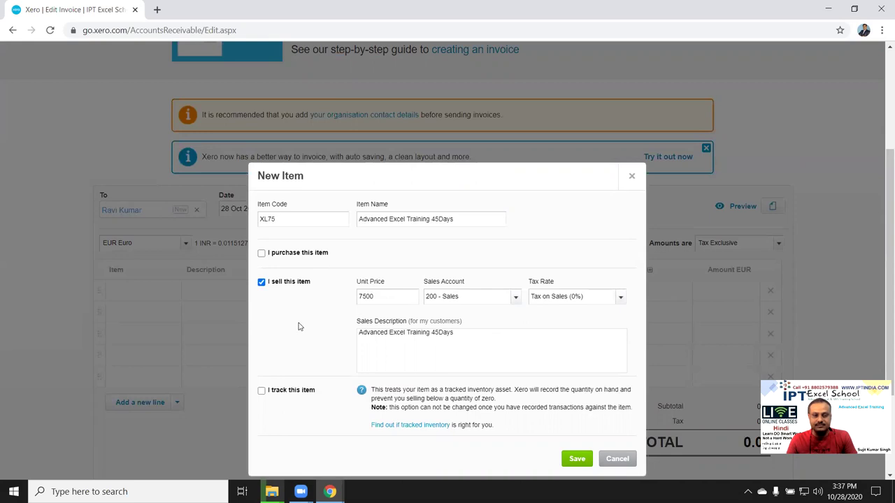
Review the account list, keep 200 - Sales, and save the item so the line totals 7,500.00
scroll(300, 326, "down", 2)
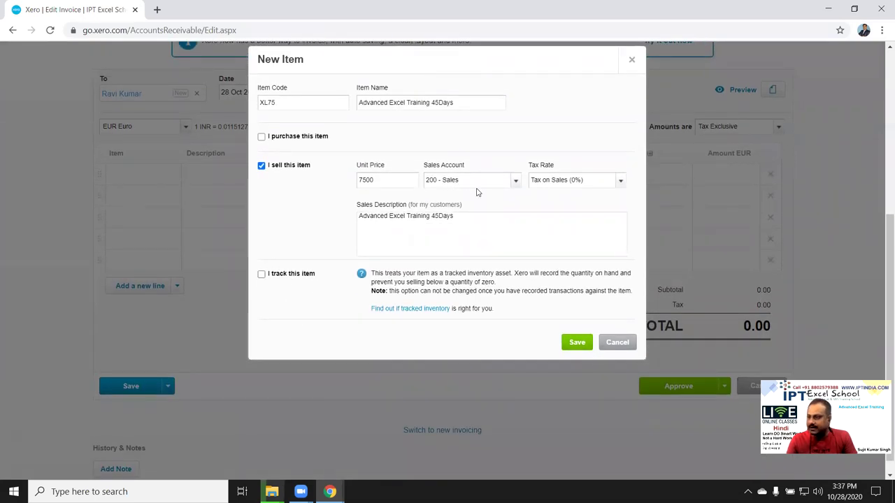
scroll(128, 274, "up", 1)
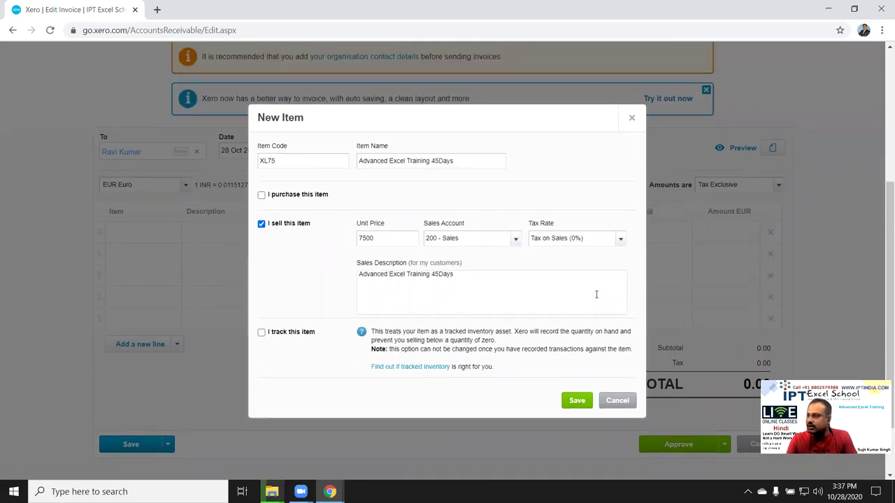
left_click(511, 239)
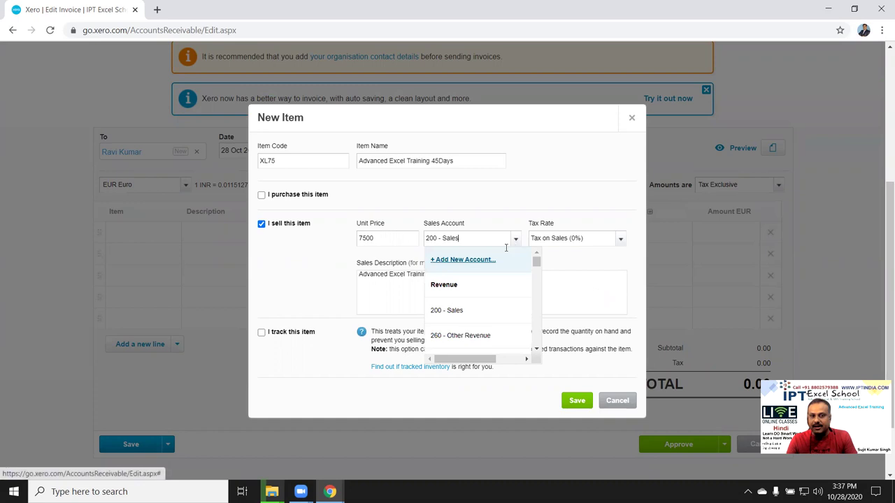
scroll(469, 322, "down", 1)
scroll(470, 324, "down", 1)
scroll(470, 324, "down", 1)
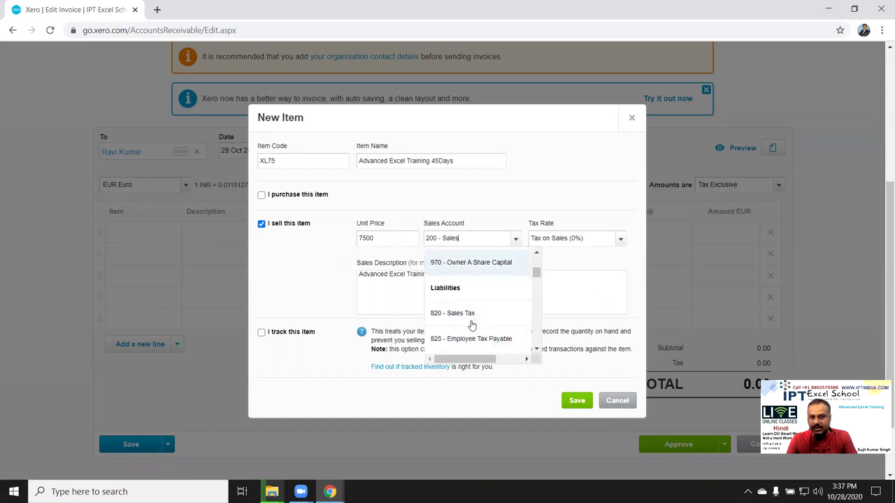
scroll(470, 324, "down", 2)
scroll(470, 324, "down", 2)
scroll(471, 325, "down", 1)
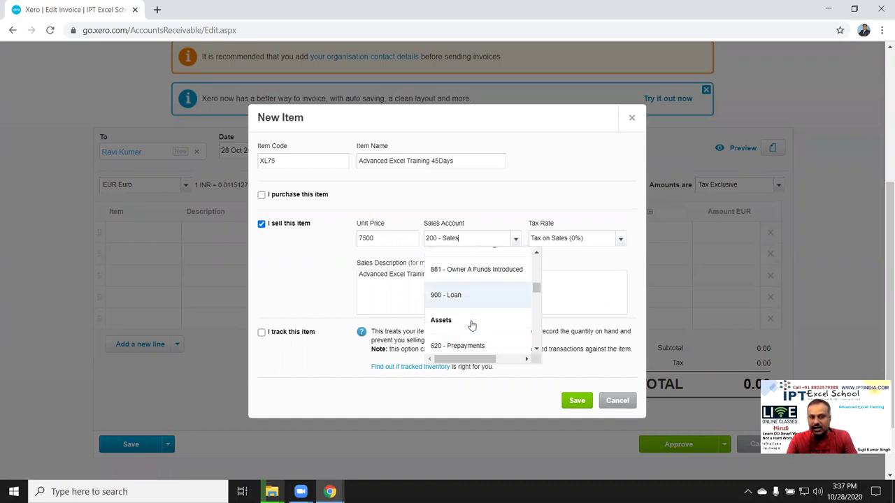
scroll(470, 325, "down", 1)
scroll(471, 324, "down", 2)
scroll(469, 323, "down", 2)
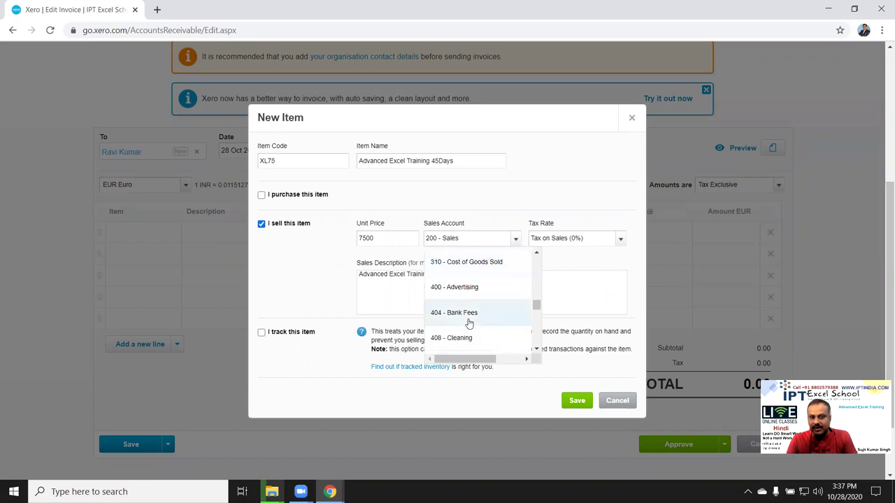
scroll(470, 323, "down", 2)
scroll(470, 325, "down", 2)
scroll(470, 328, "up", 2)
scroll(472, 337, "up", 5)
scroll(472, 336, "up", 3)
scroll(471, 335, "up", 3)
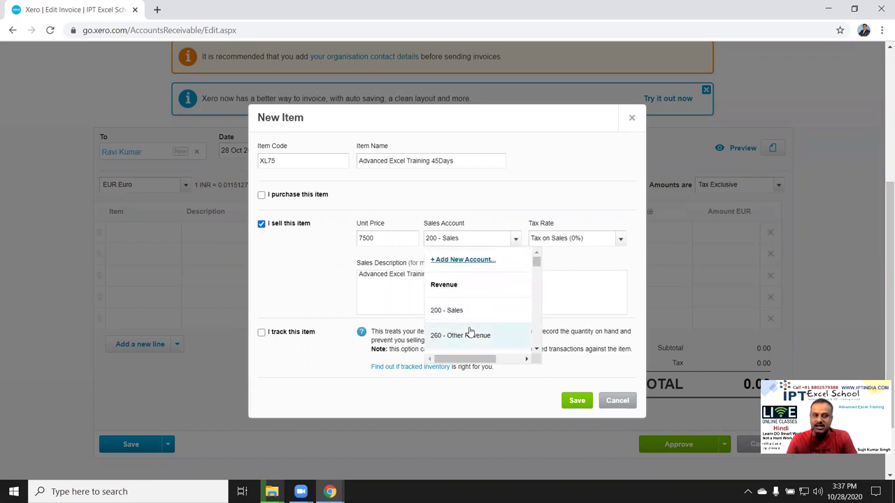
left_click(246, 305)
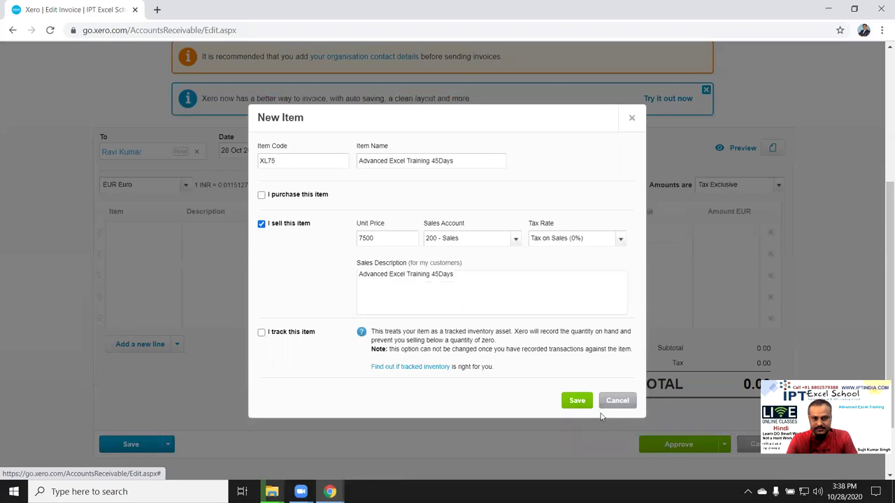
left_click(578, 403)
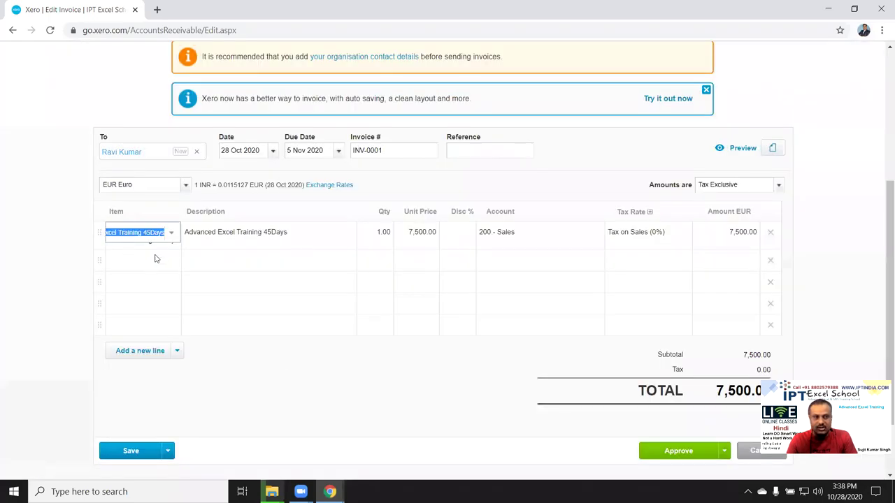
Confirm XL75 as the item on the invoice's first line
left_click(155, 260)
left_click(145, 238)
left_click(168, 242)
left_click(168, 242)
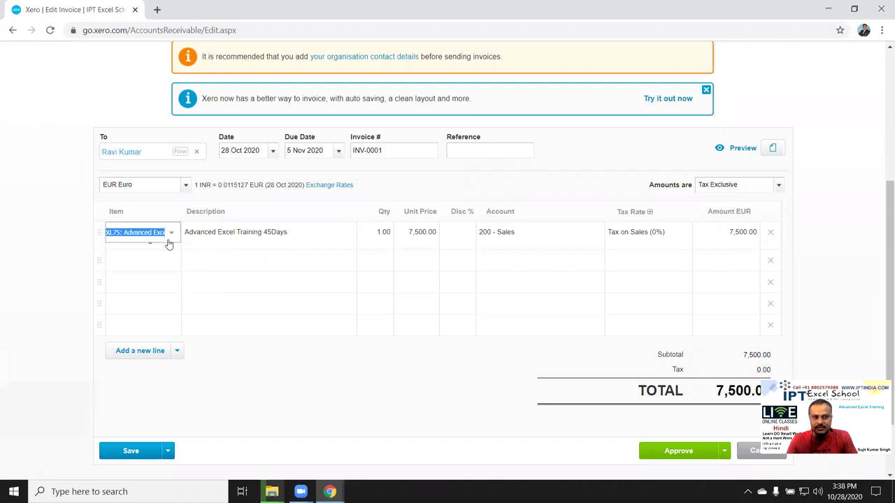
left_click(168, 241)
left_click(154, 297)
Set the line to quantity 1 with a 10% discount, making the total 6,750.00
left_click(384, 233)
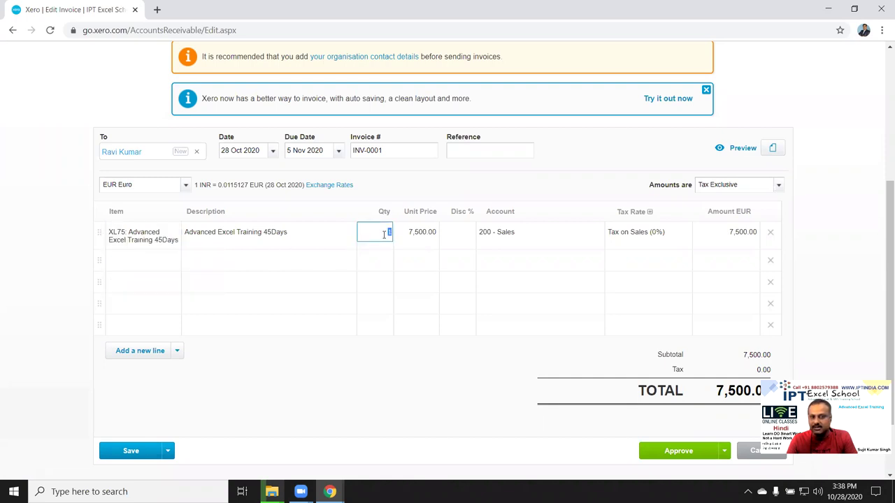
left_click(413, 241)
left_click(464, 239)
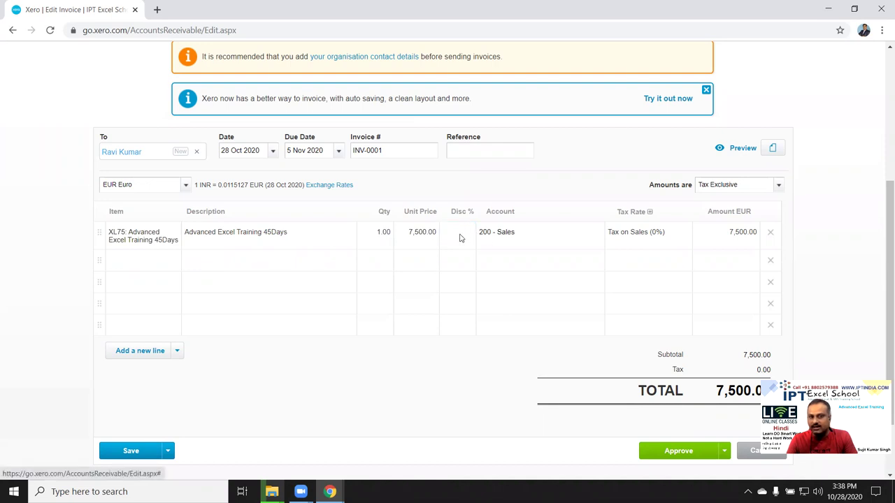
type("10")
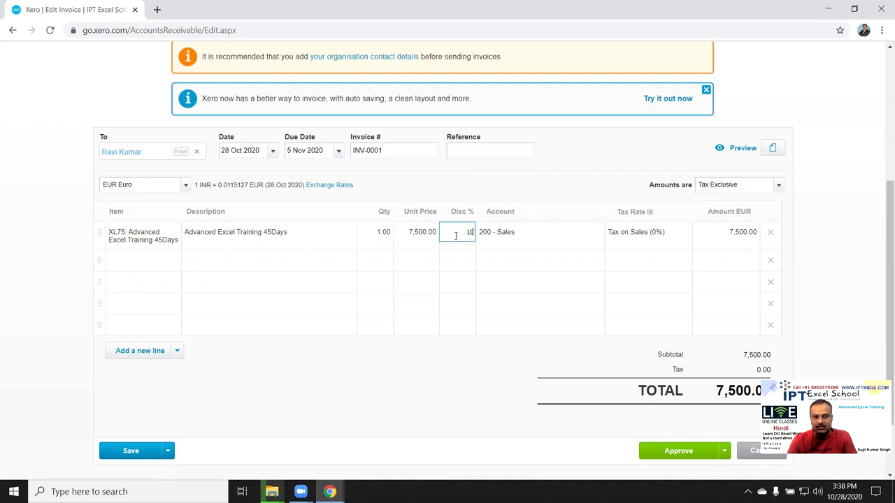
key("Tab")
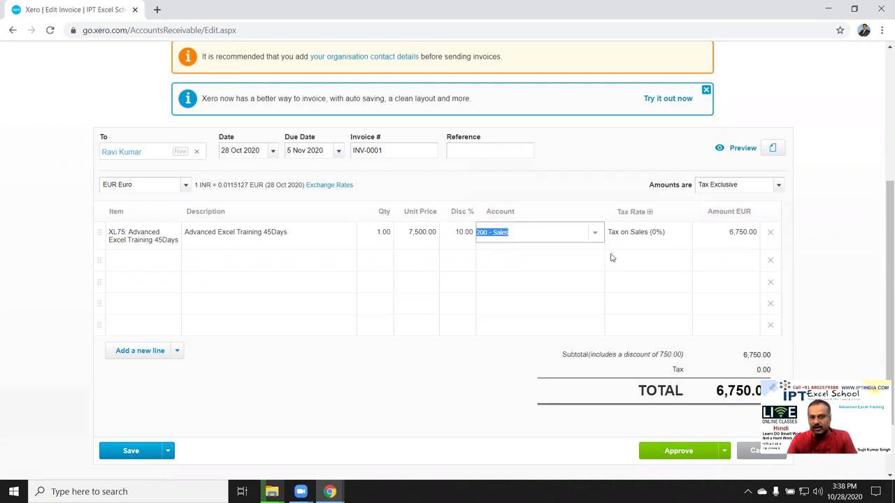
left_click(736, 243)
scroll(734, 243, "down", 2)
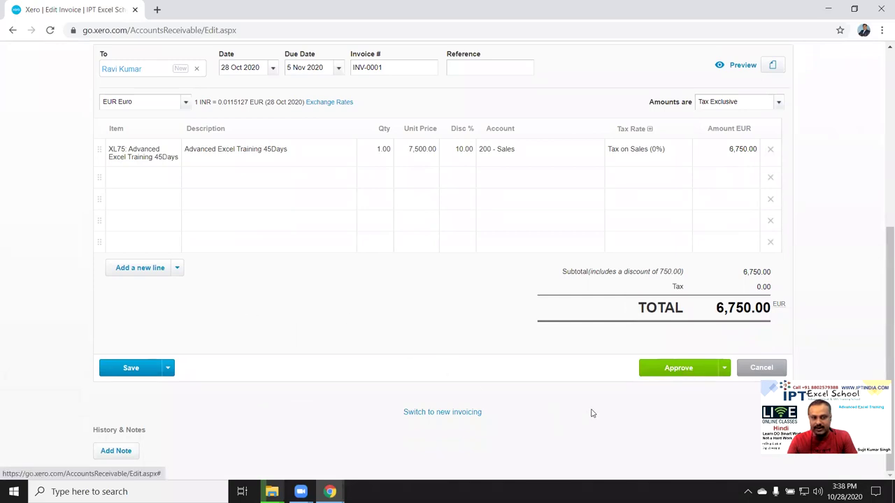
Save the note 'Please Pay in My SV A/c via NEFT' in the invoice's History & Notes
left_click(128, 456)
type("Please Pay in M")
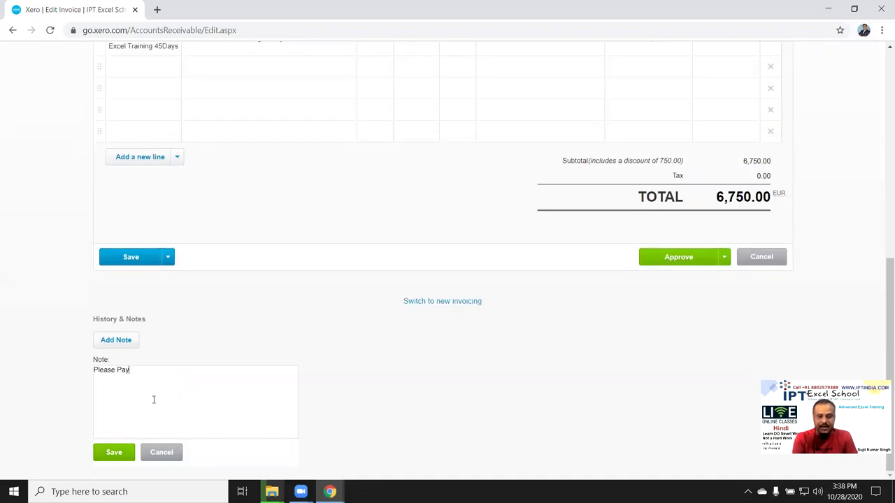
type("y SV A/c via NEFT")
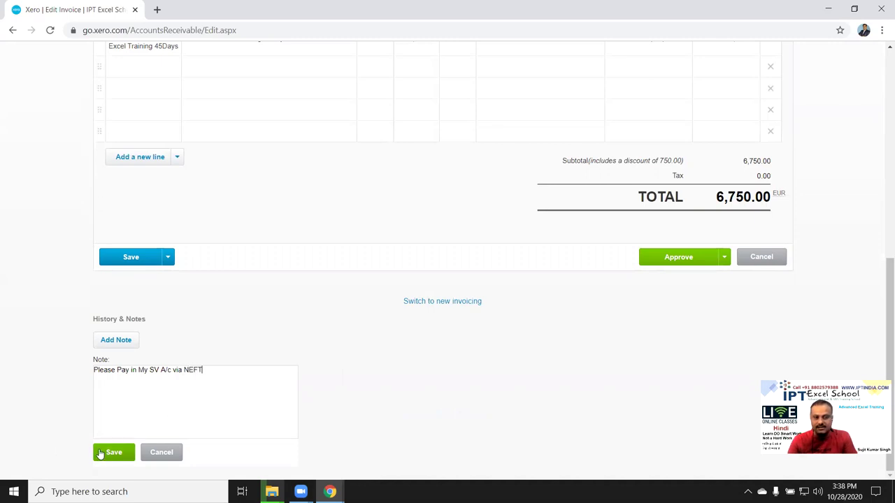
left_click(108, 452)
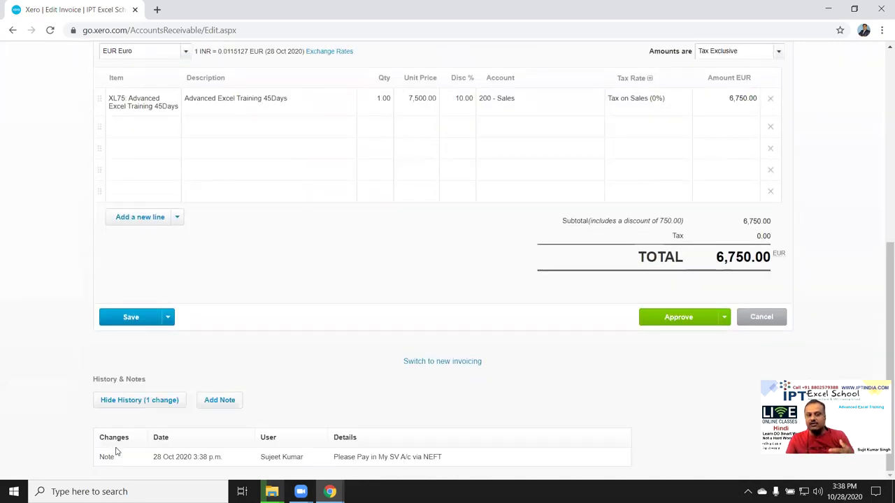
scroll(189, 420, "up", 2)
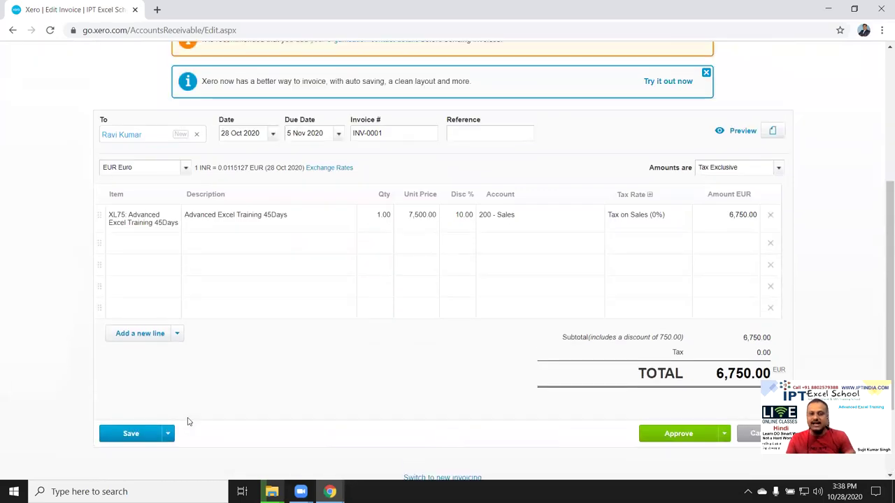
scroll(133, 180, "up", 2)
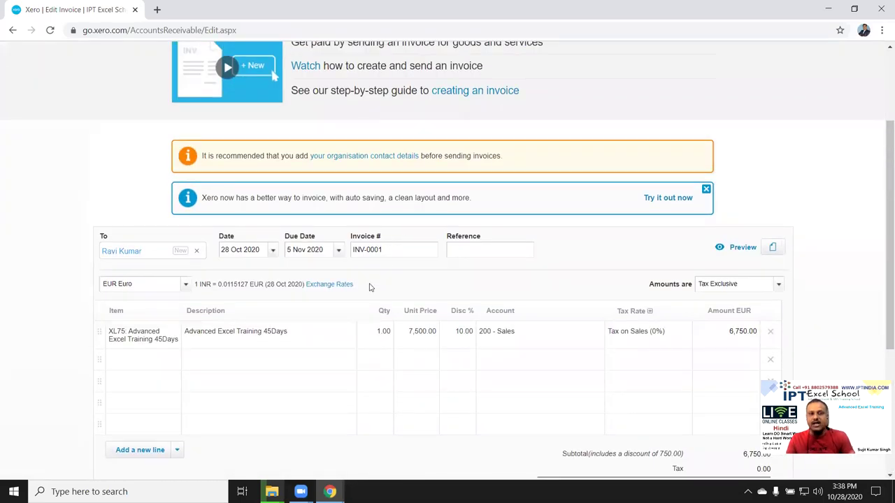
scroll(343, 283, "down", 2)
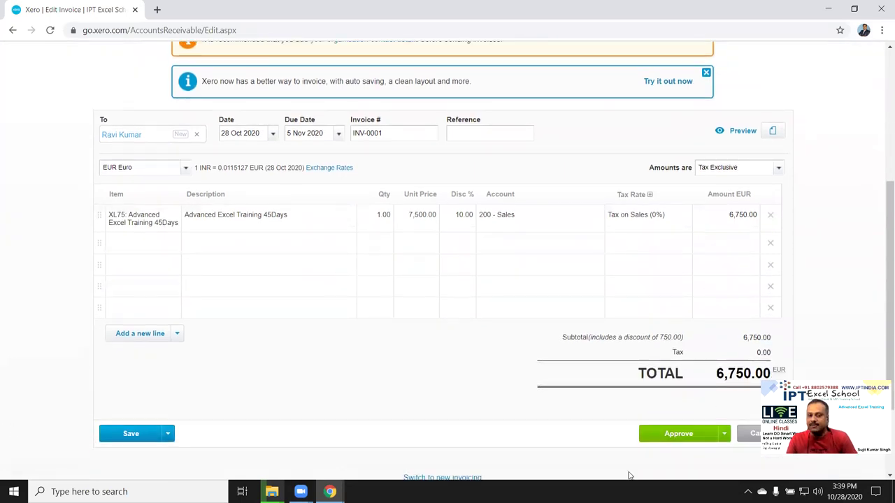
Approve INV-0001 and review the approved 6,750.00 EUR invoice
left_click(677, 433)
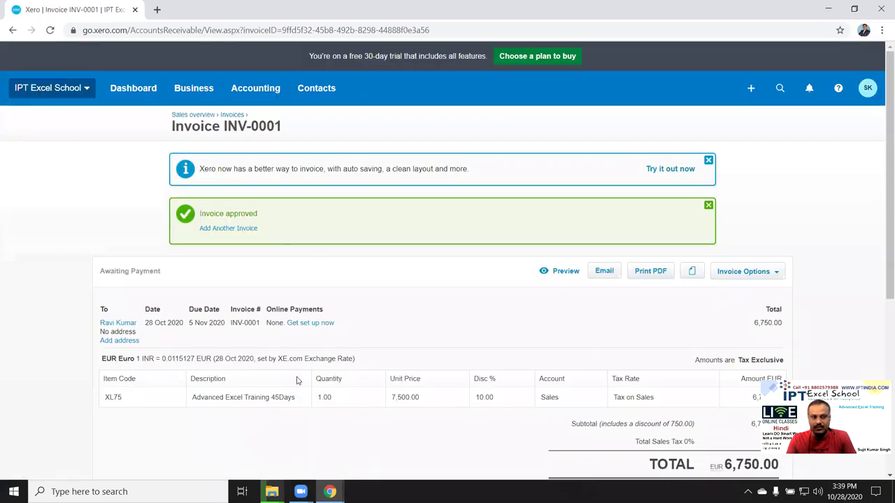
scroll(278, 379, "down", 3)
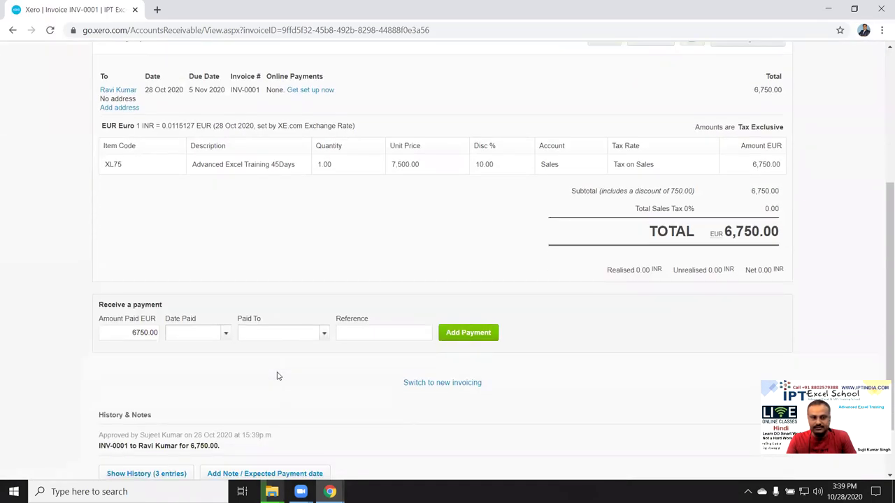
scroll(278, 376, "down", 2)
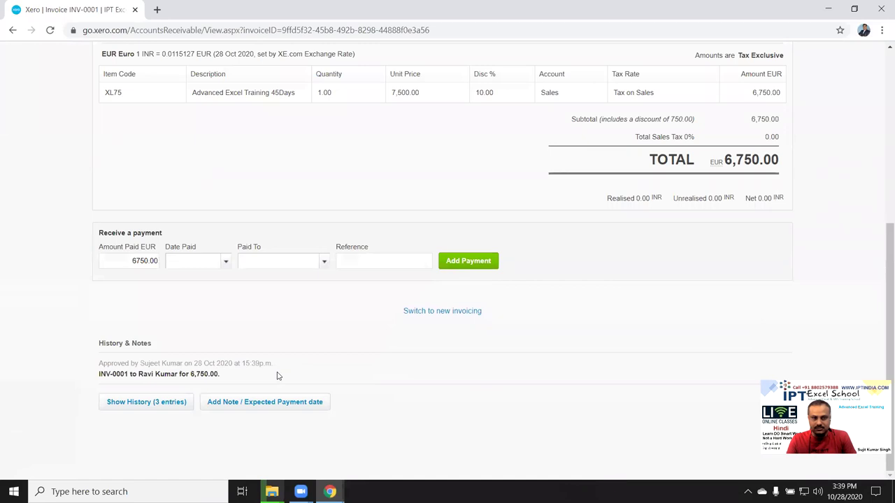
scroll(270, 376, "up", 3)
scroll(270, 376, "up", 1)
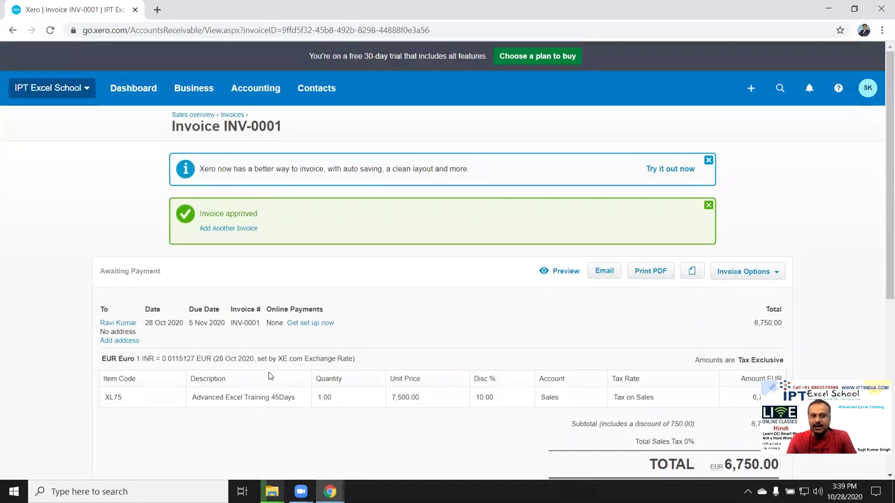
scroll(437, 336, "down", 1)
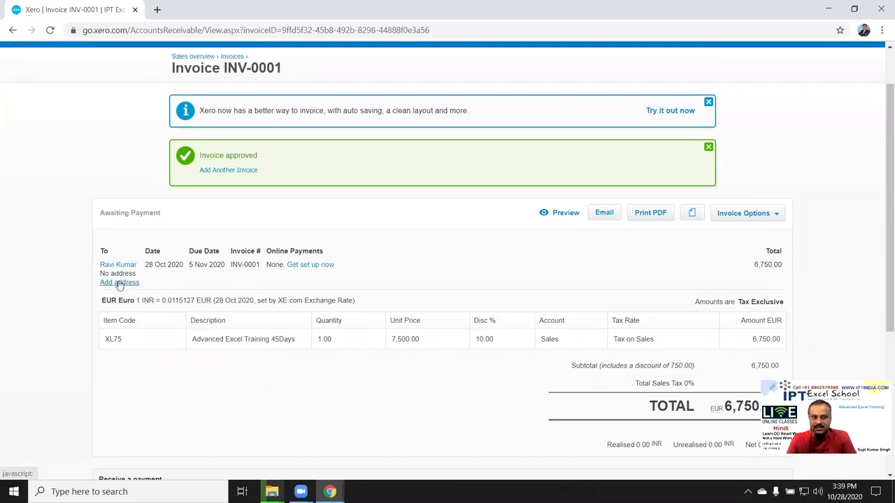
Autofill the customer's e-mail and postal address from the saved suggestion and save
left_click(119, 282)
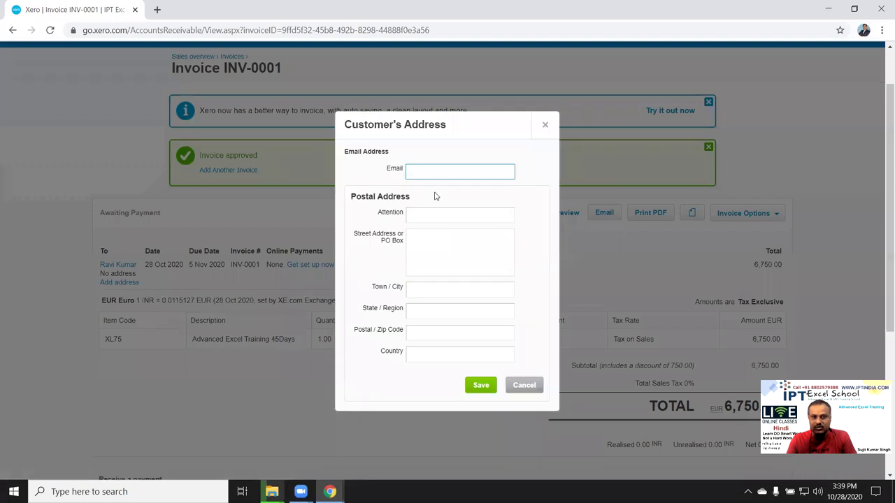
key("Tab")
left_click(413, 290)
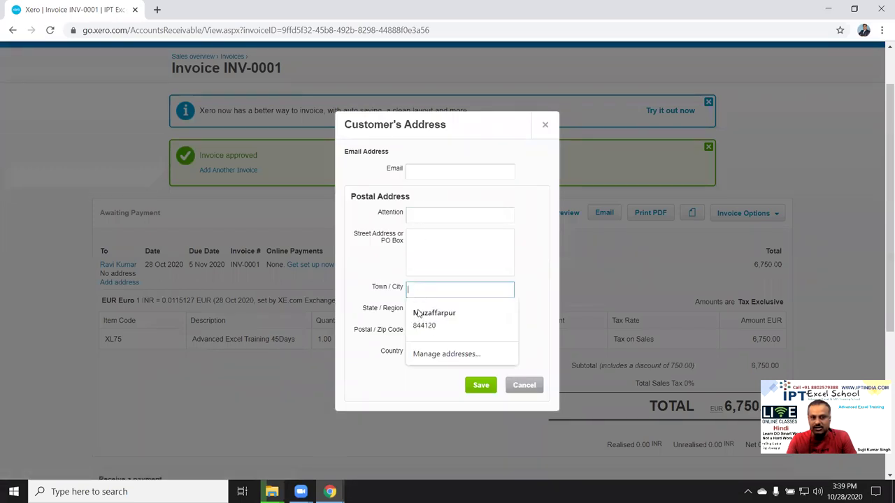
left_click(357, 383)
left_click(430, 177)
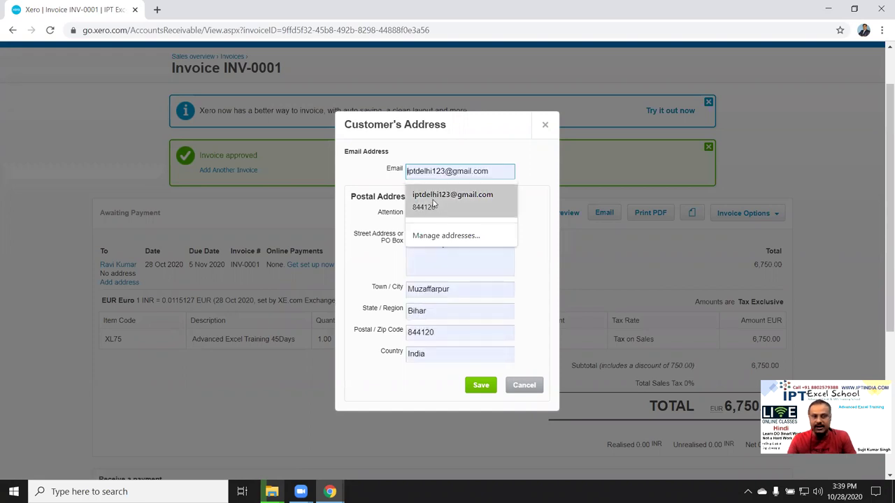
left_click(435, 204)
left_click(479, 388)
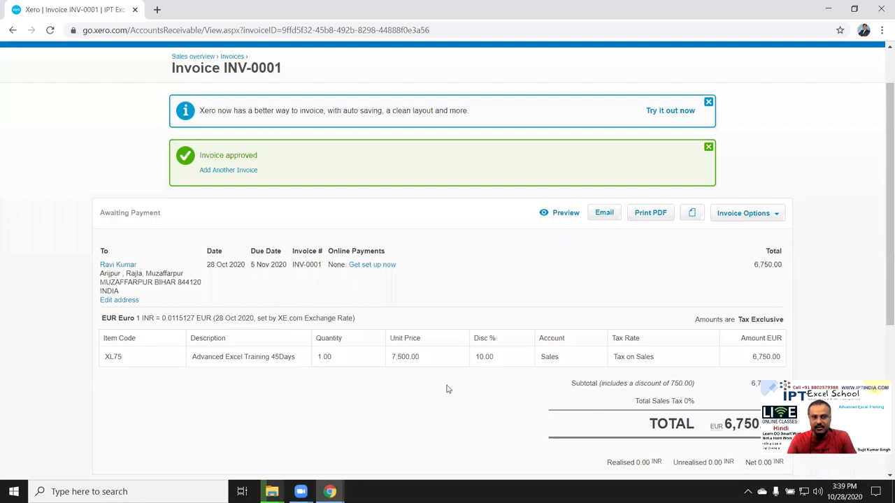
Send INV-0001 by e-mail to the customer with Mark as sent kept checked
left_click(599, 217)
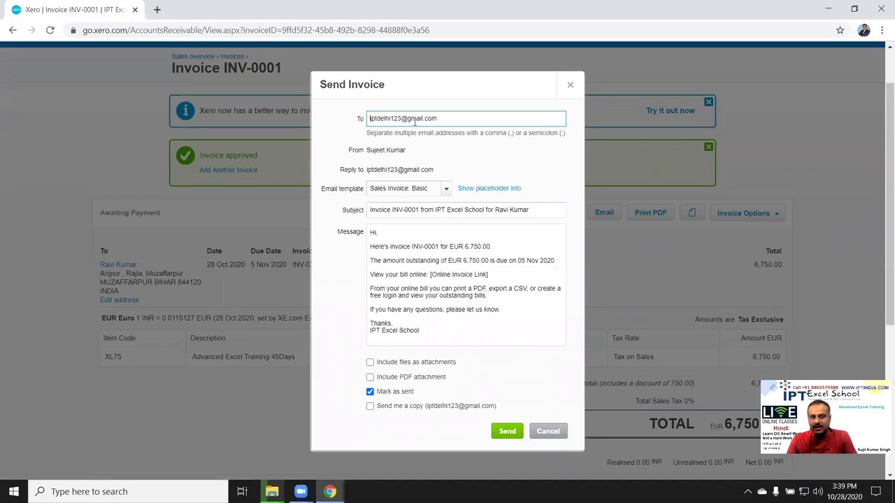
left_click(509, 431)
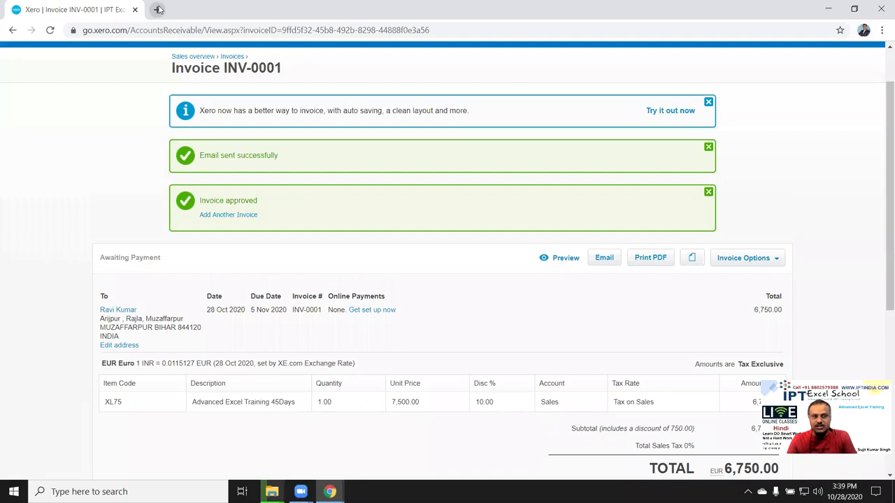
Load gmail.com in a new Chrome tab and toggle between it and the Xero tab
left_click(159, 9)
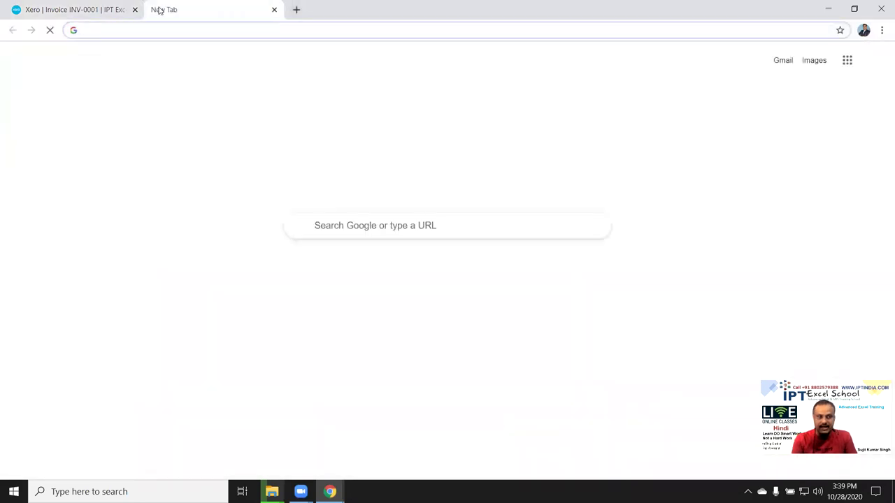
type("gmm")
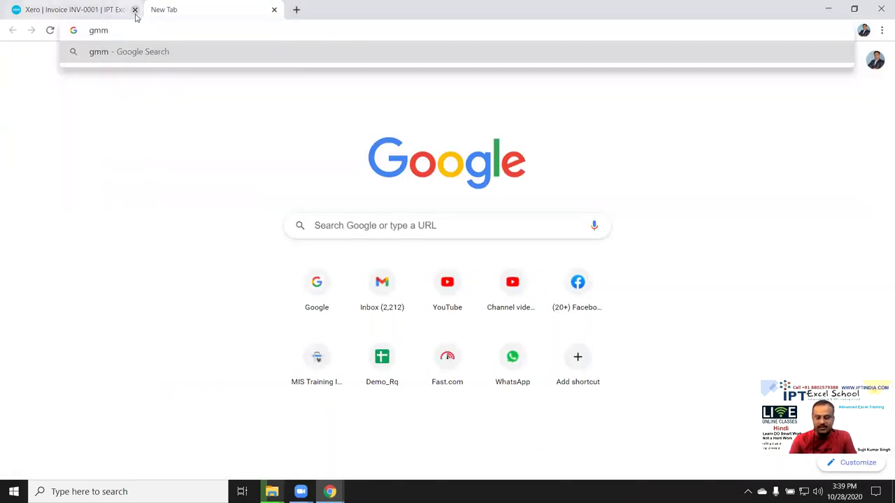
key("BackSpace")
key("BackSpace")
type("m")
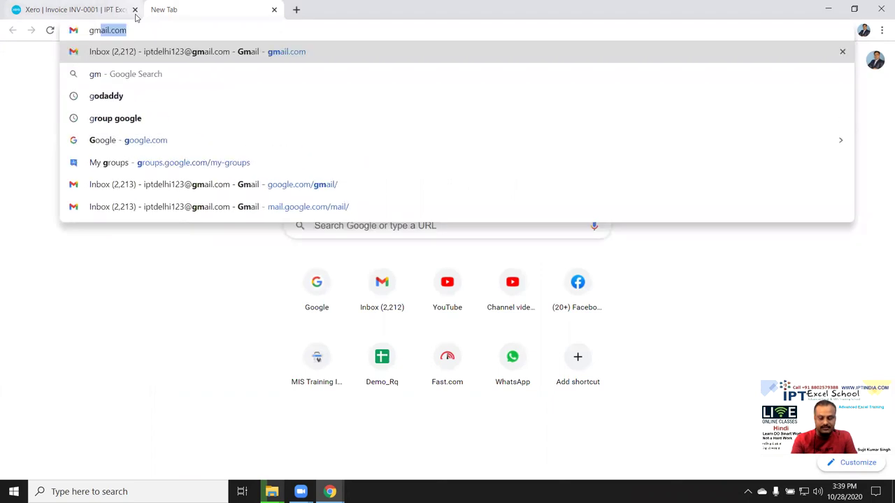
type("ail")
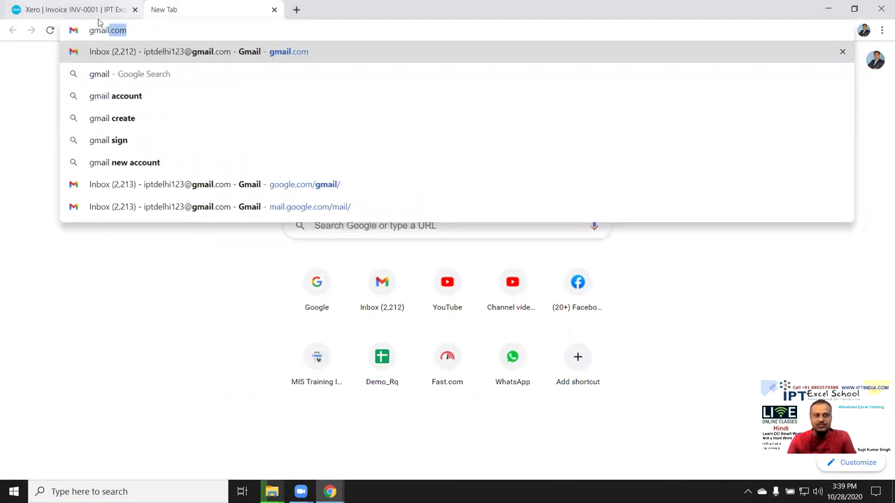
key("Return")
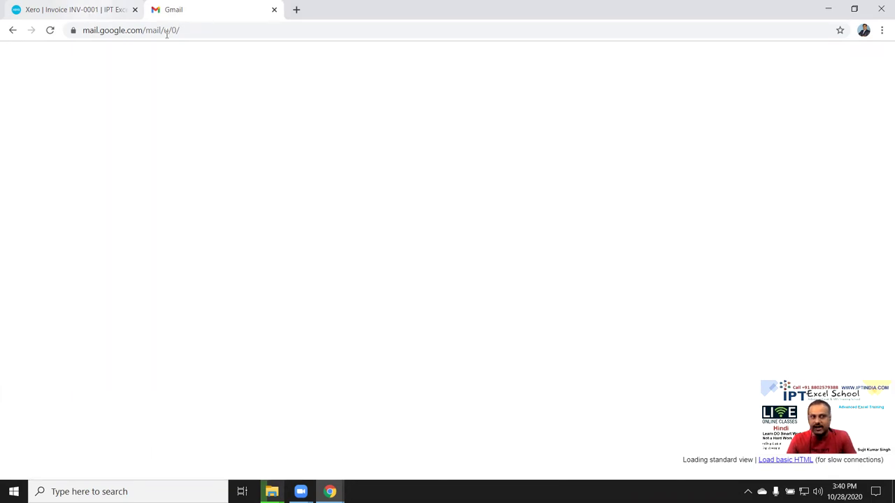
key("ctrl+Tab")
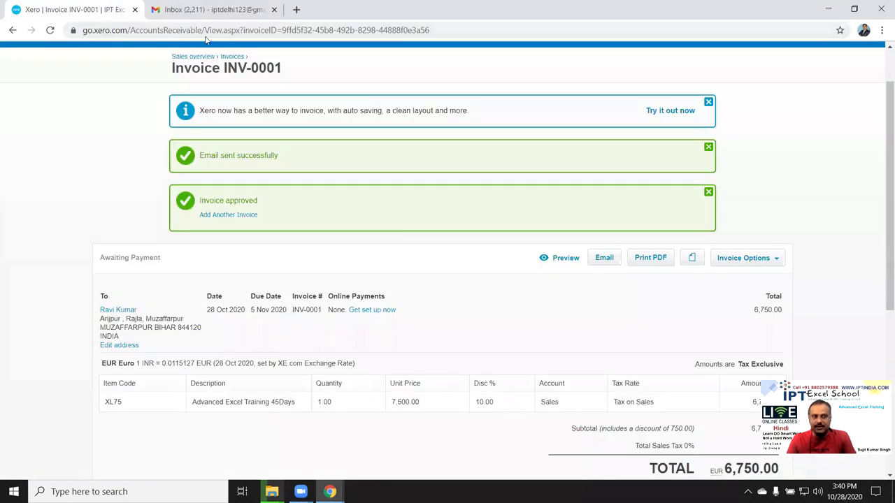
key("ctrl+Tab")
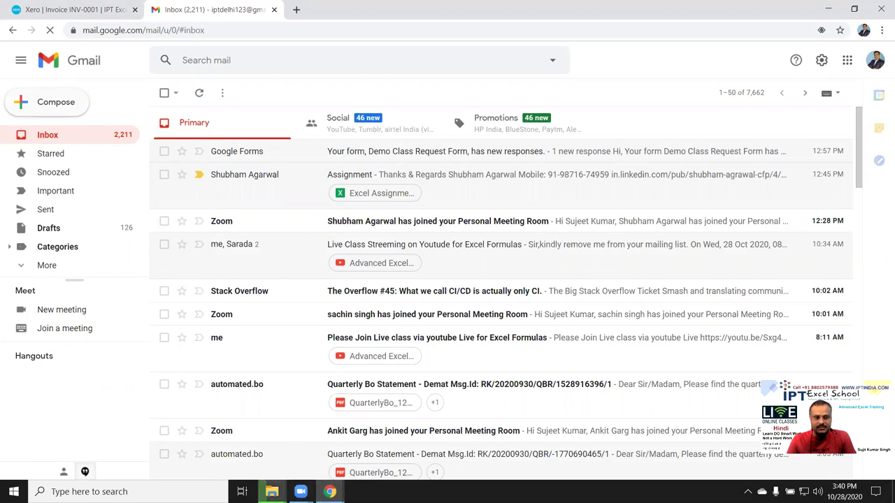
Close the empty tab, check Gmail's Spam and Inbox, reload, then return to Xero
mouse_move(285, 480)
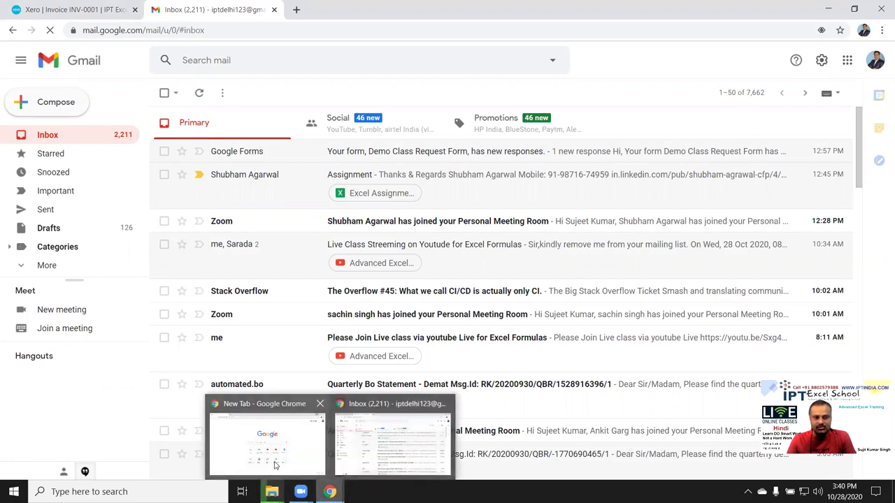
left_click(315, 412)
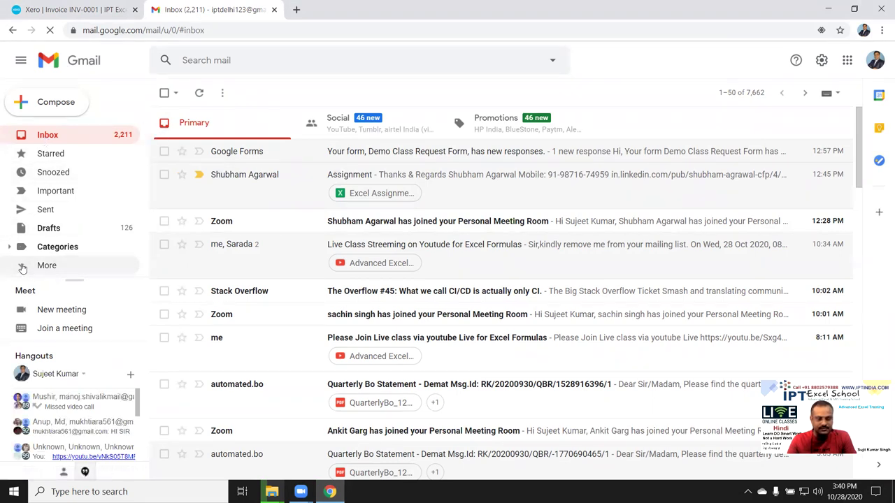
left_click(44, 266)
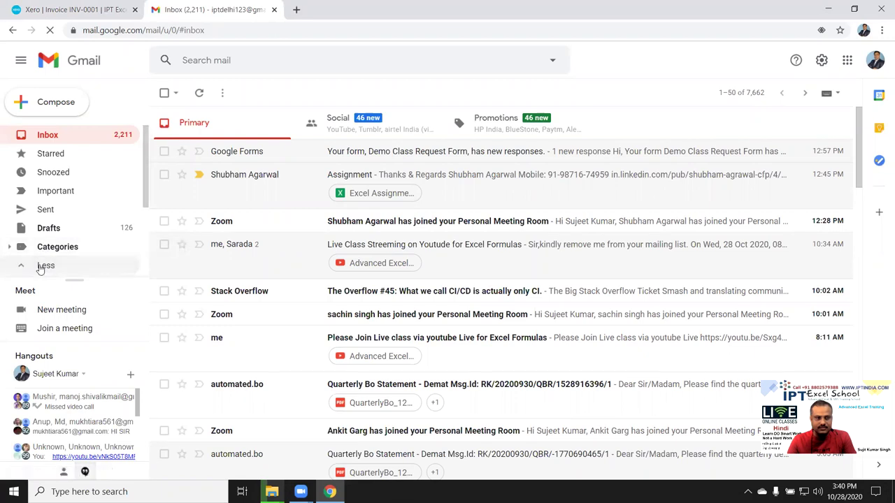
scroll(118, 208, "down", 3)
left_click(67, 214)
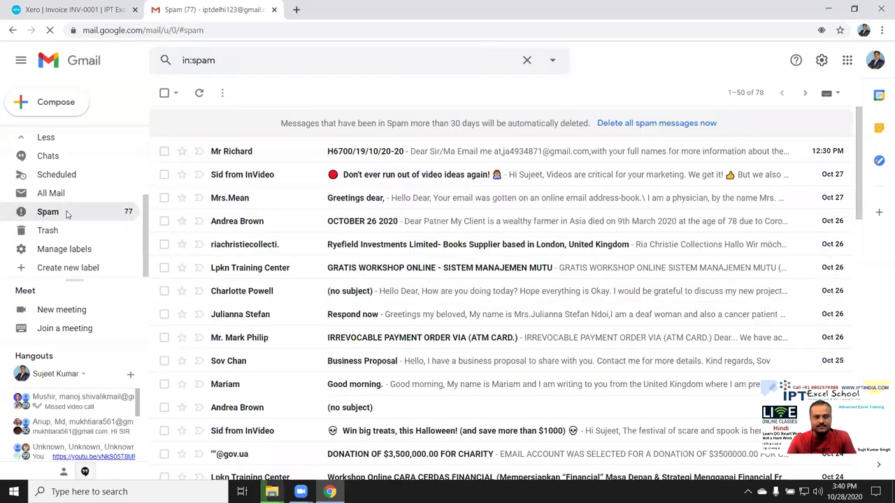
scroll(61, 193, "up", 3)
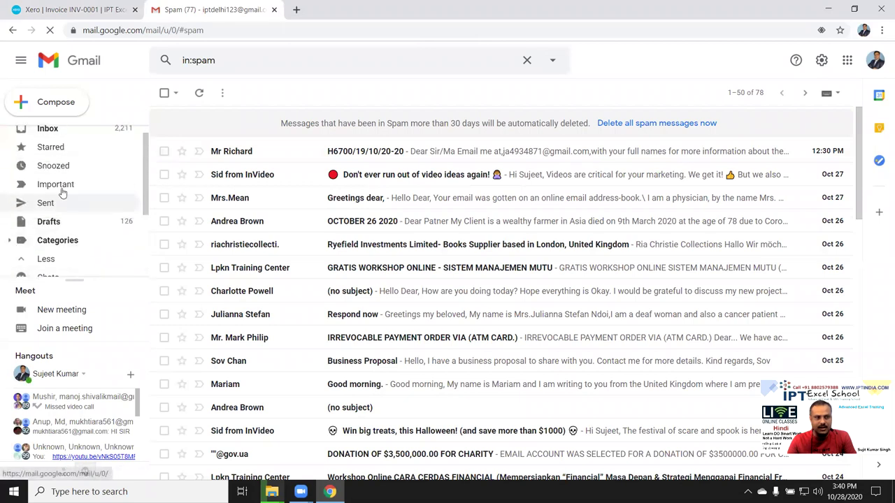
left_click(59, 136)
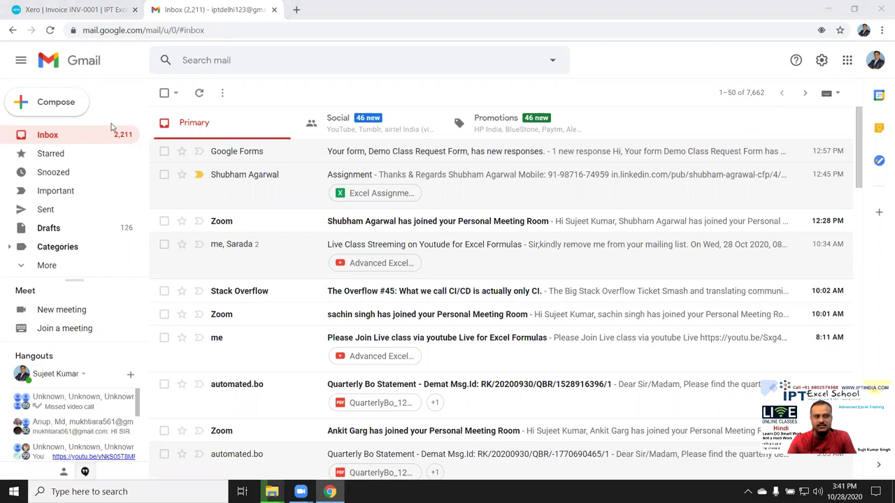
left_click(50, 30)
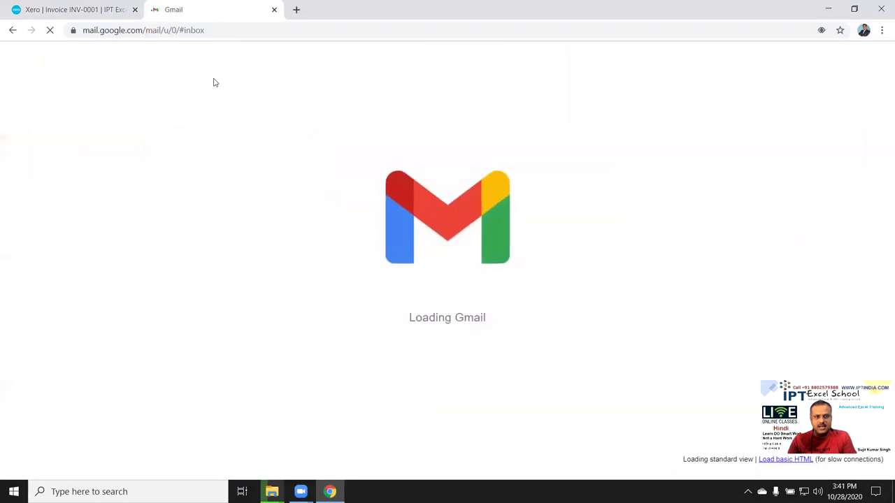
left_click(93, 14)
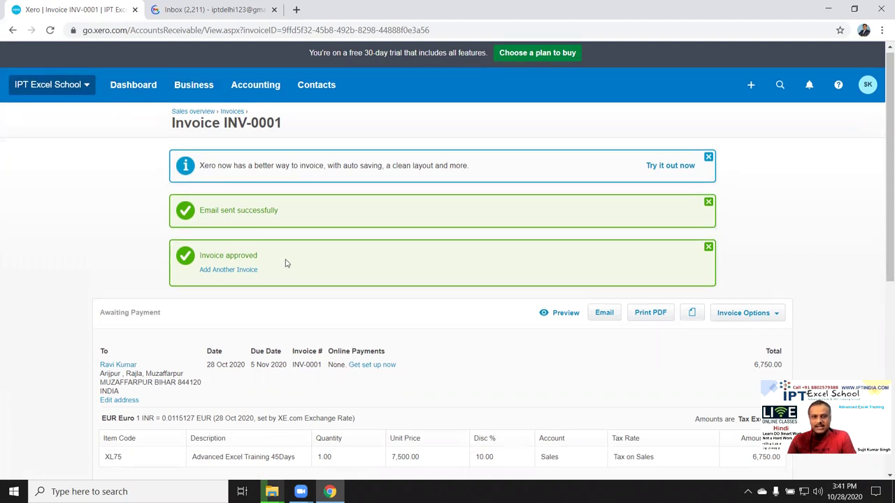
Open INV-0001 from the Business > Invoices list
scroll(287, 265, "down", 2)
scroll(289, 269, "down", 2)
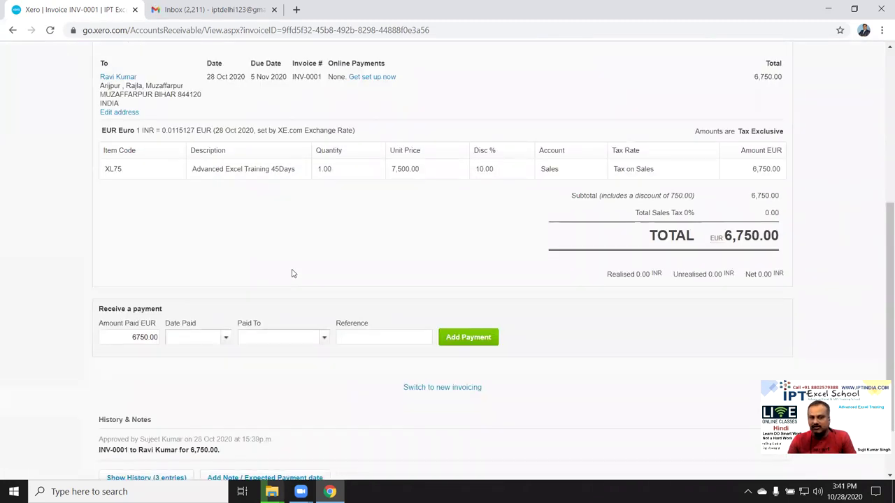
scroll(294, 273, "up", 4)
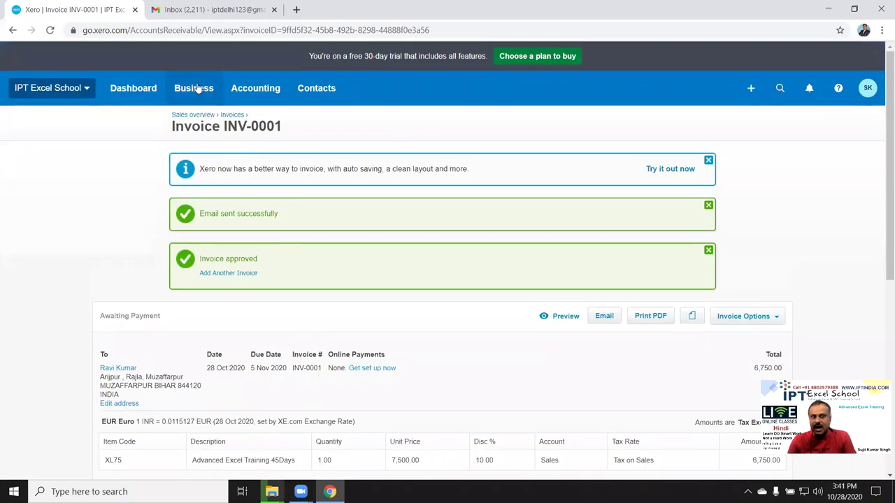
left_click(197, 92)
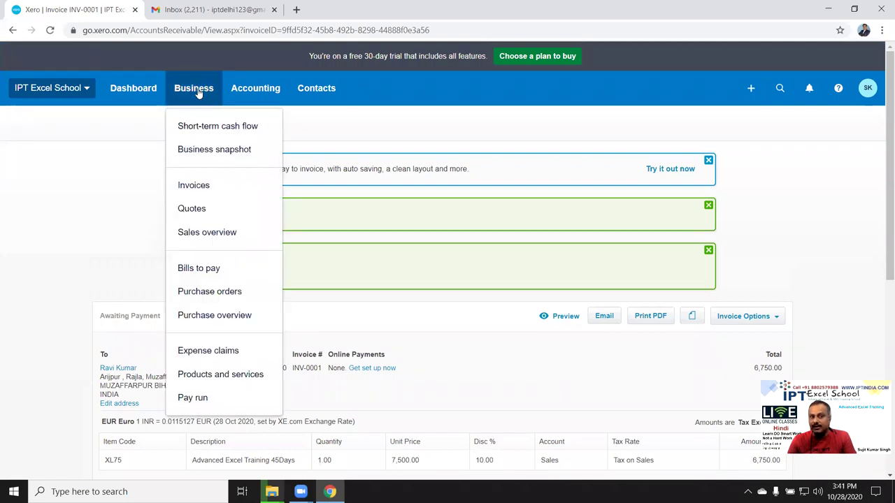
left_click(216, 185)
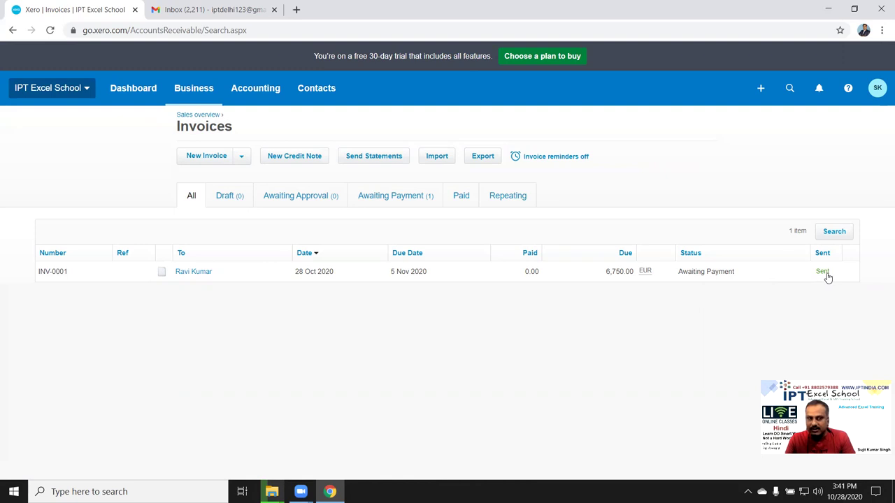
left_click(731, 274)
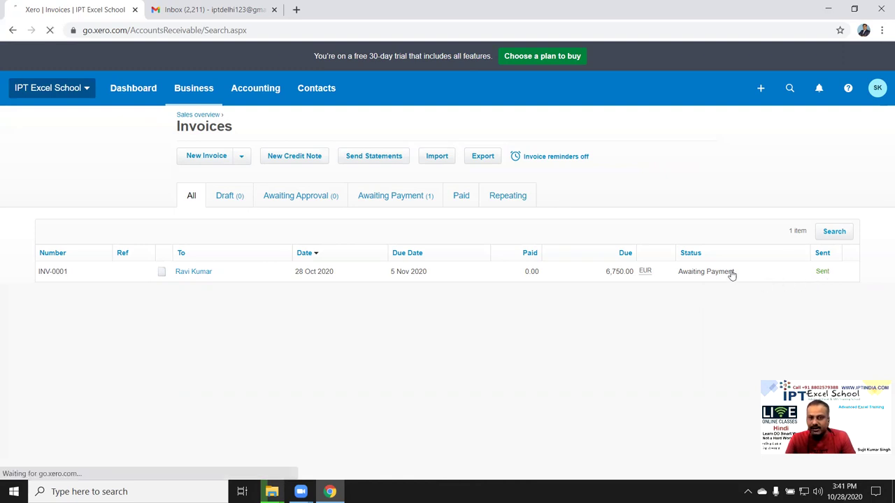
Reload Gmail to check for the invoice, then go back to INV-0001
left_click(203, 10)
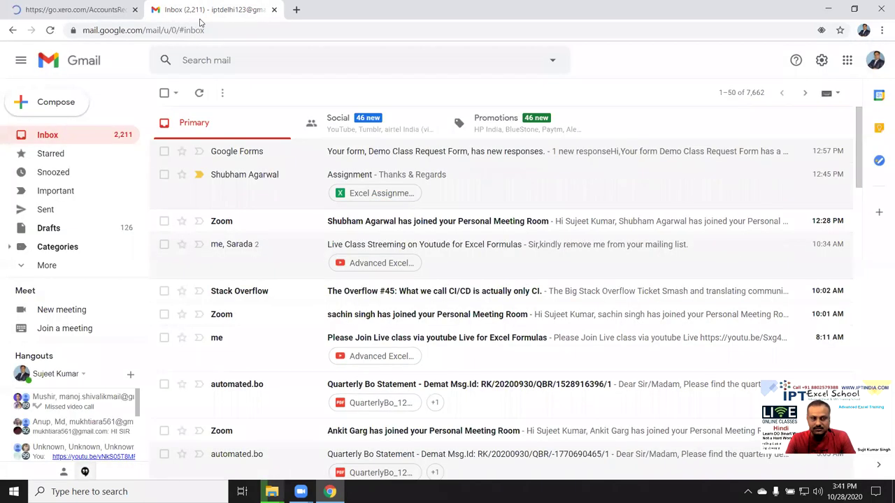
left_click(53, 31)
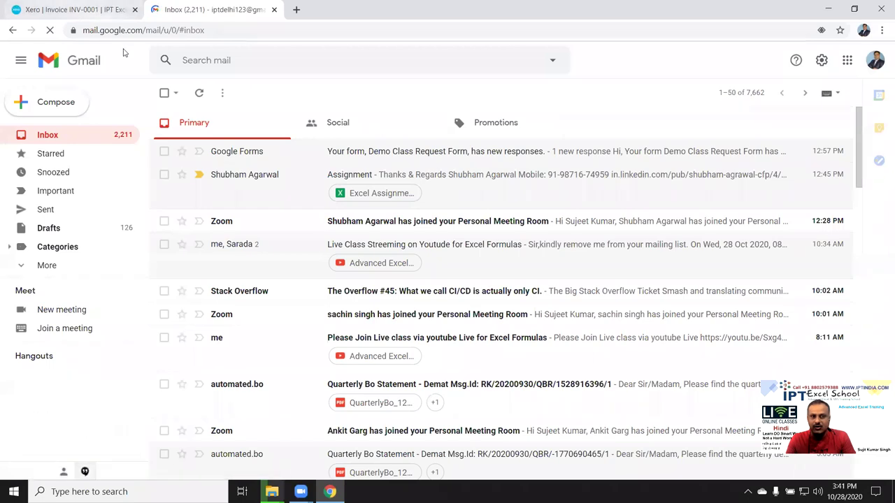
left_click(77, 10)
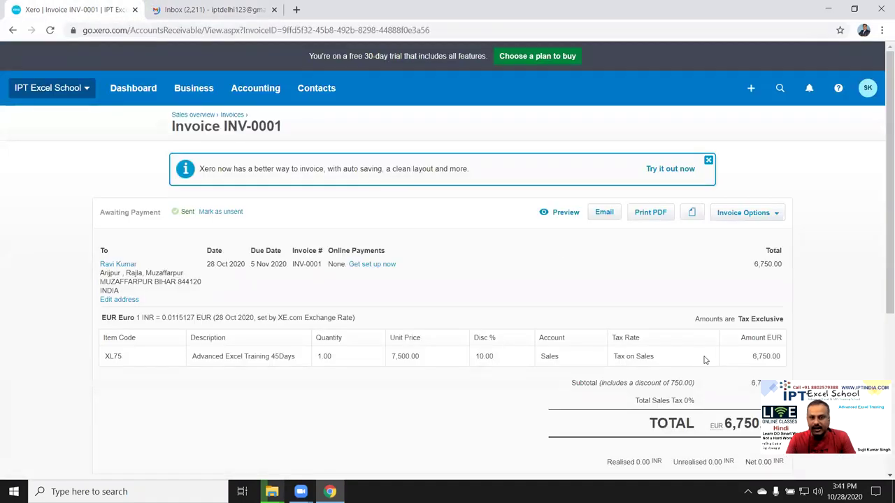
Set the payment date to 28 Oct 2020 and Paid To to 880 - Owner A Drawings
scroll(706, 360, "down", 5)
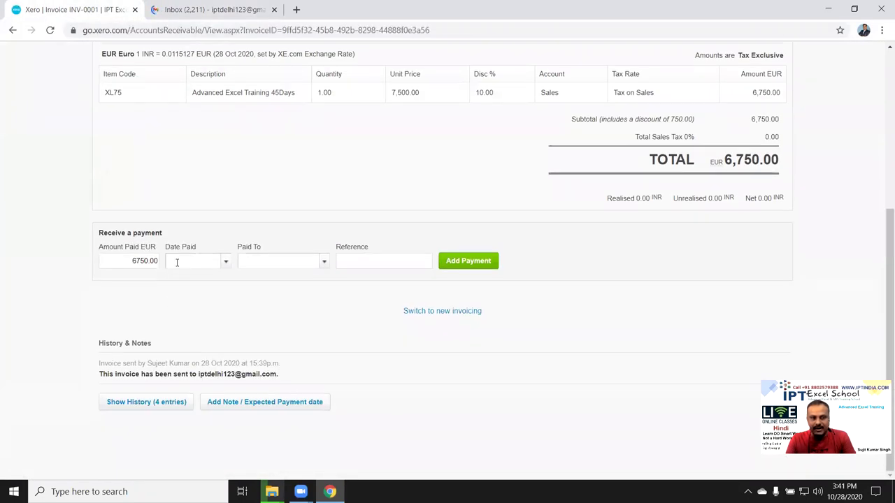
left_click(226, 262)
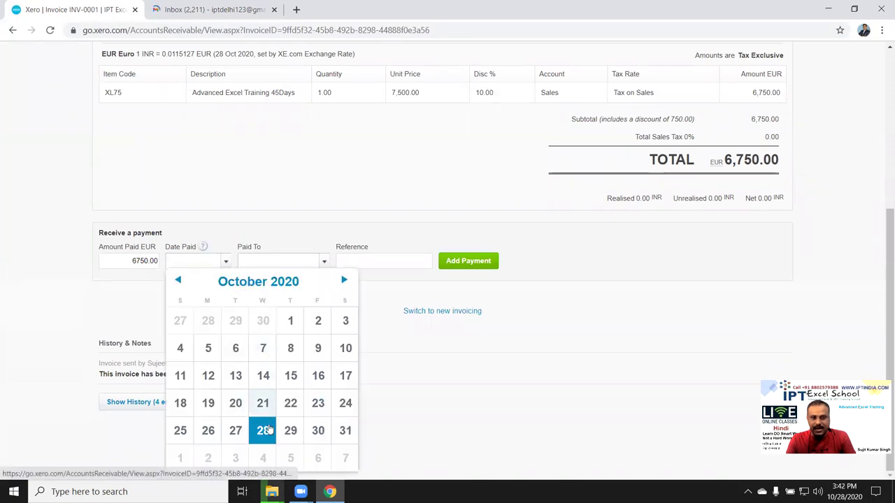
left_click(264, 433)
left_click(325, 263)
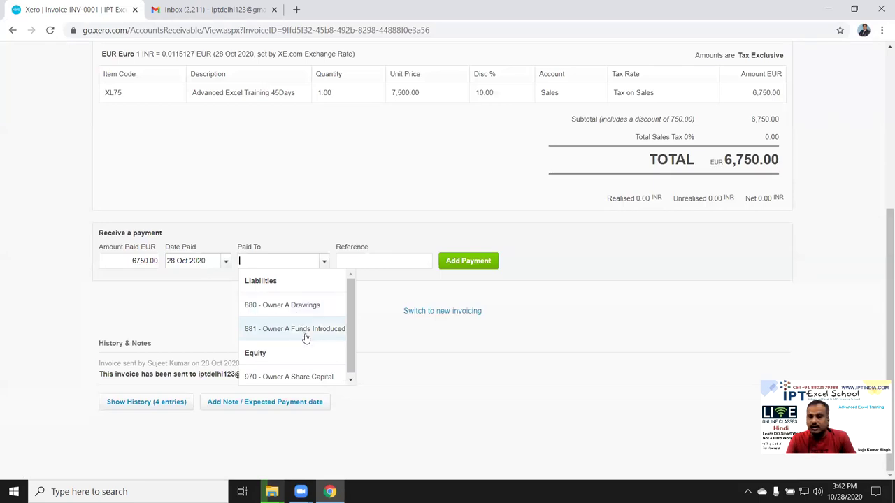
scroll(320, 341, "down", 1)
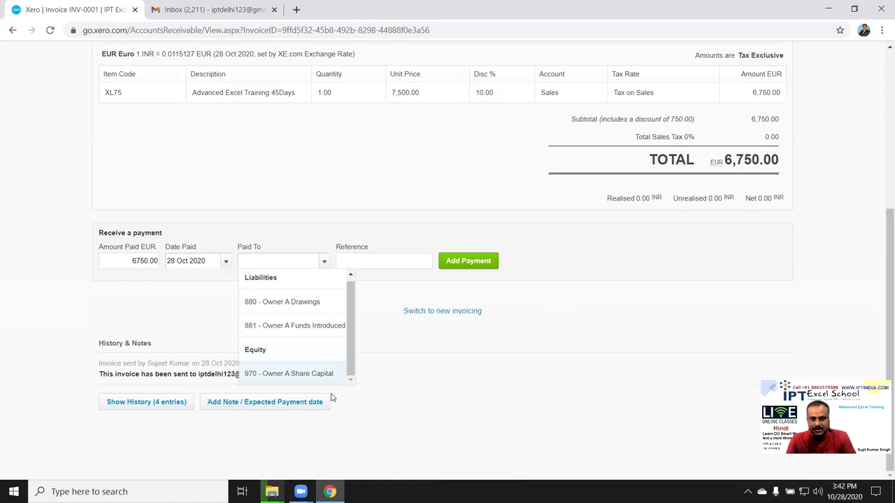
left_click(297, 306)
Examine the Amount Paid value and the INR rate label in the payment form
left_click(448, 260)
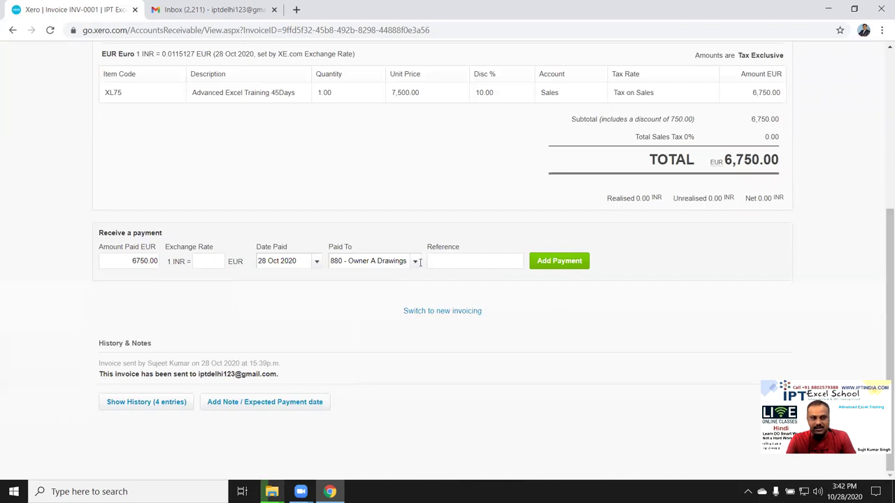
left_click(133, 261)
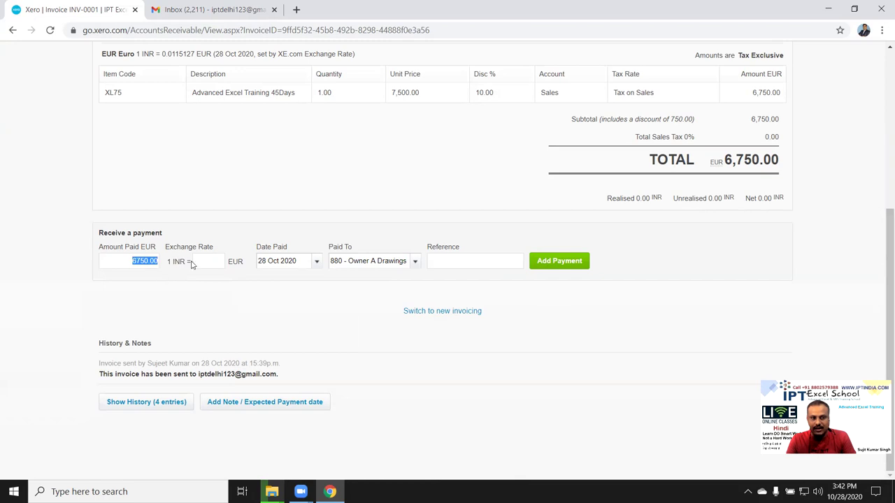
left_click(159, 323)
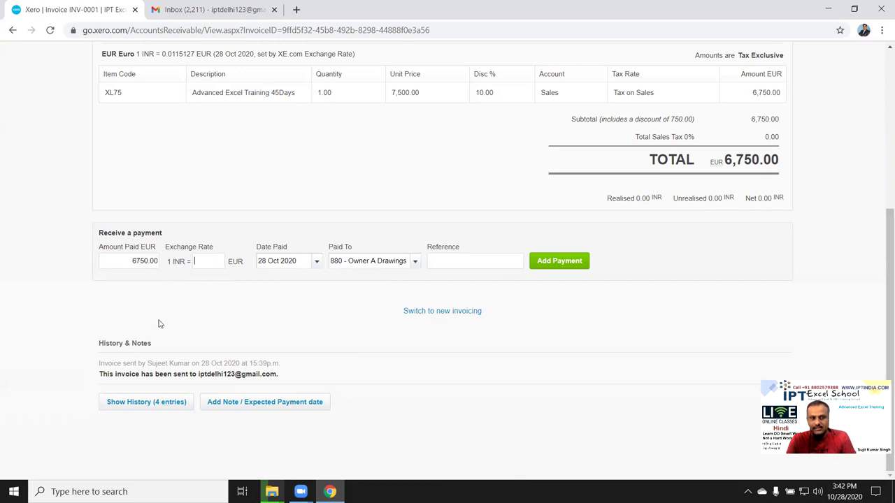
left_click(149, 261)
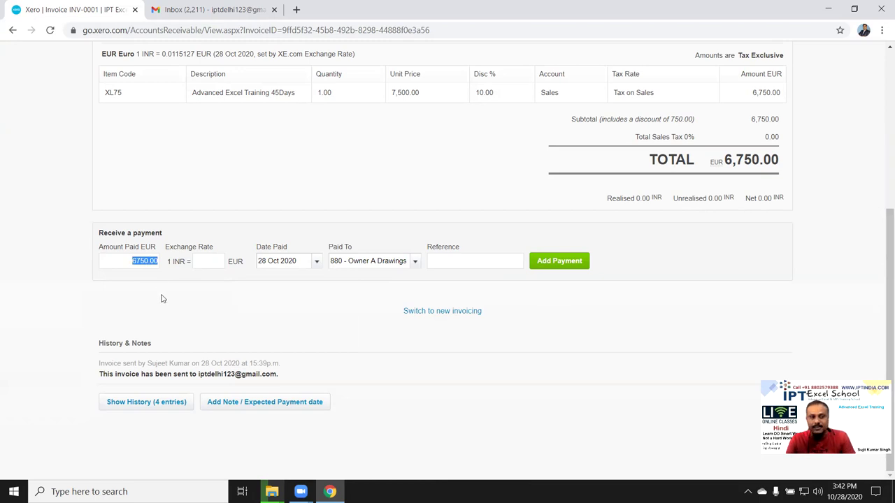
left_click(178, 262)
double_click(177, 261)
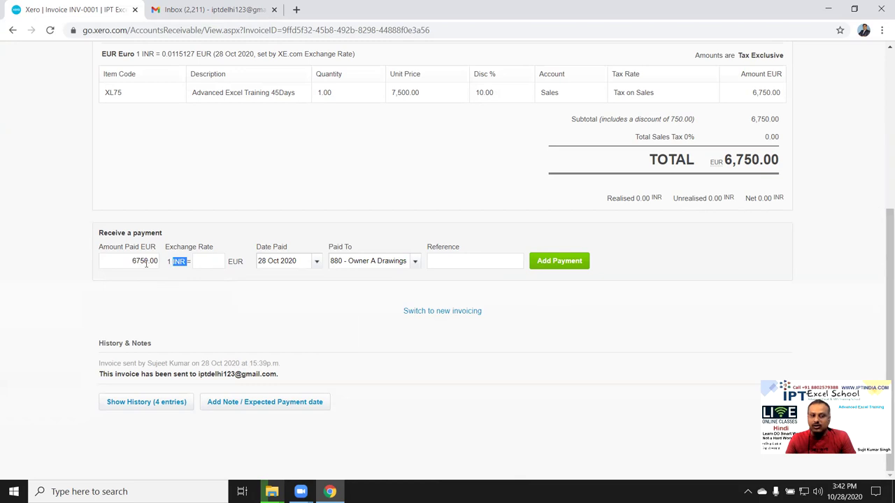
left_click(146, 262)
left_click(170, 262)
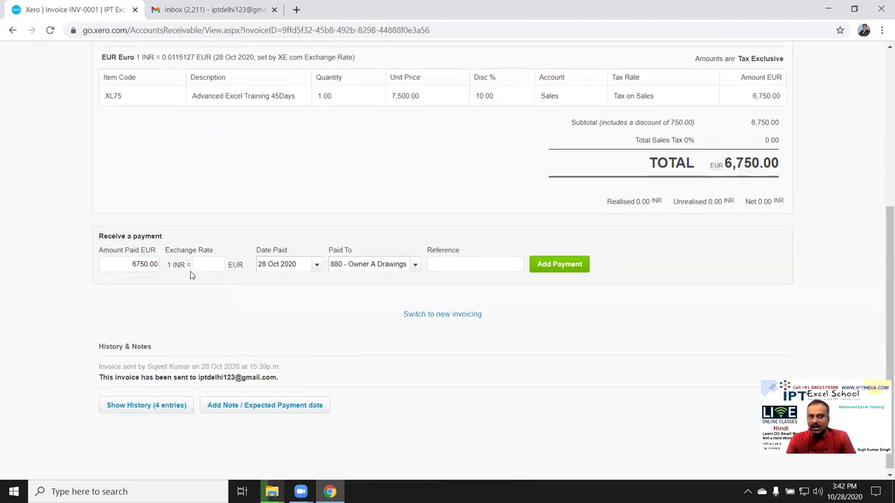
Enter 85 as the exchange rate for the payment
scroll(189, 273, "up", 4)
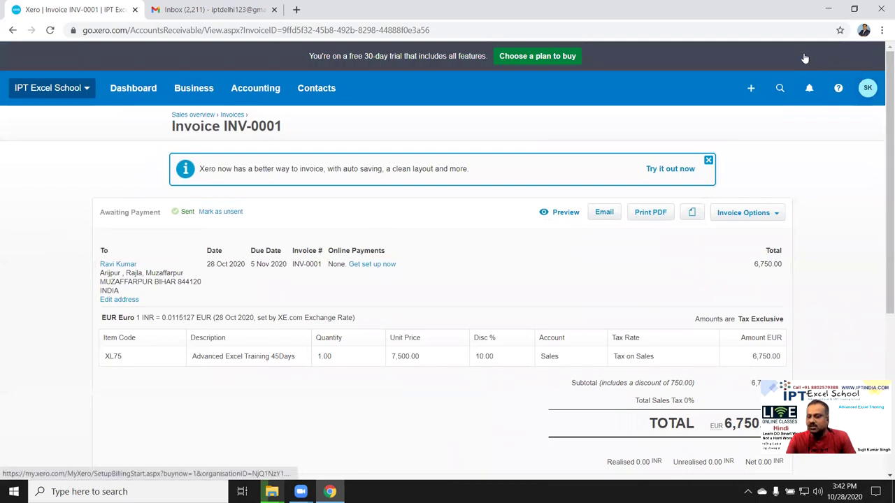
left_click(866, 95)
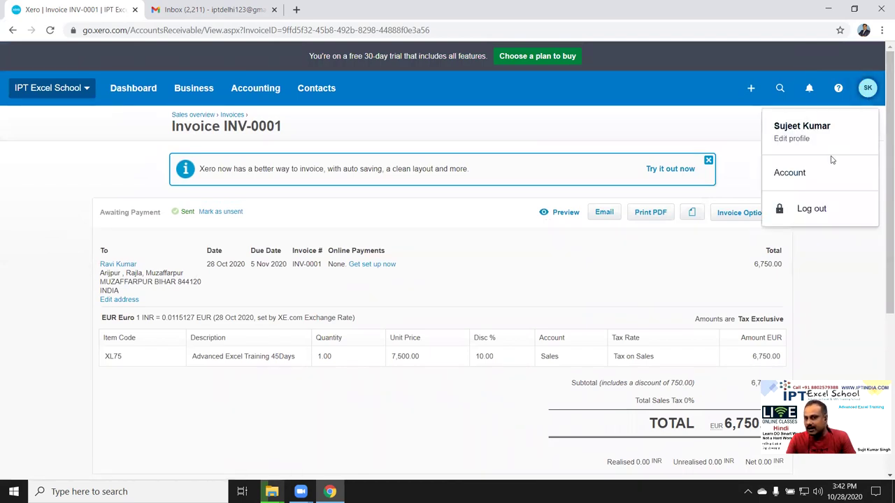
left_click(329, 245)
scroll(236, 374, "down", 3)
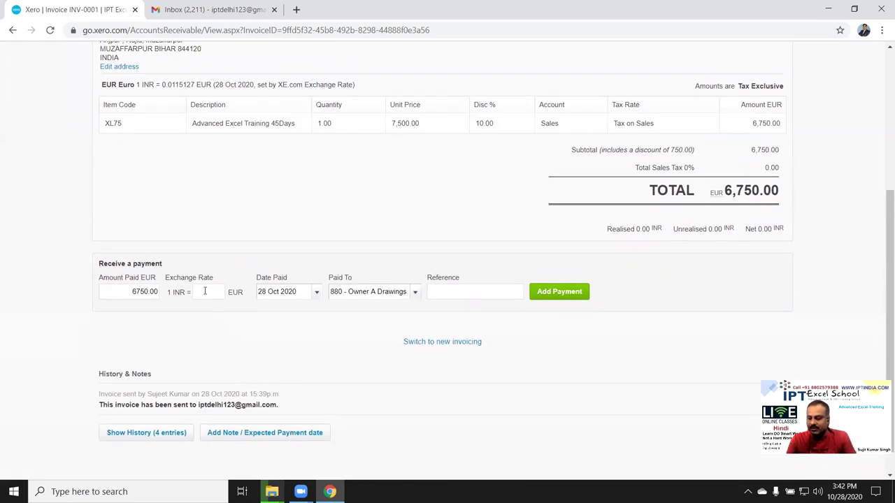
type("85")
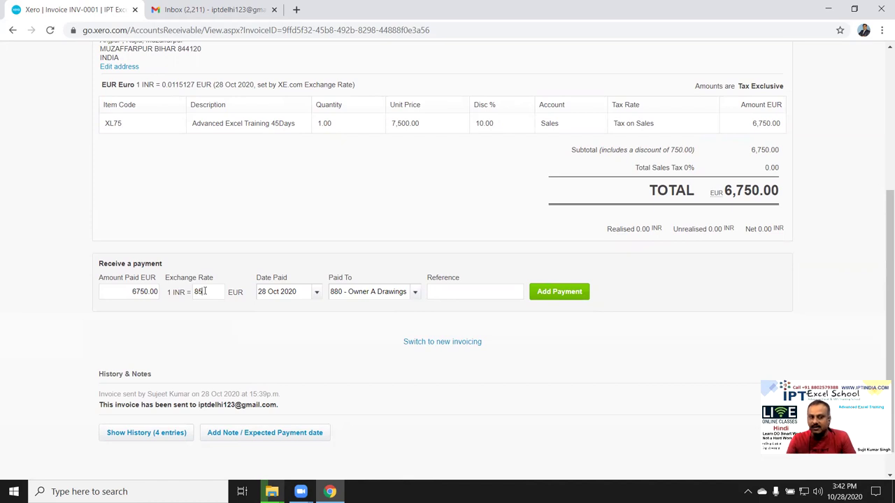
left_click_drag(202, 294, 177, 291)
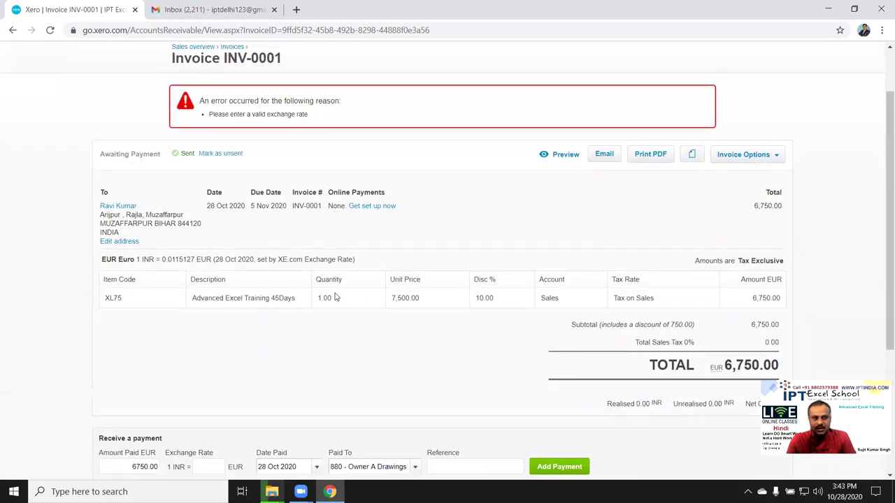
Add the payment dated 28 Oct 2020 at a 0.68 exchange rate
scroll(342, 298, "down", 2)
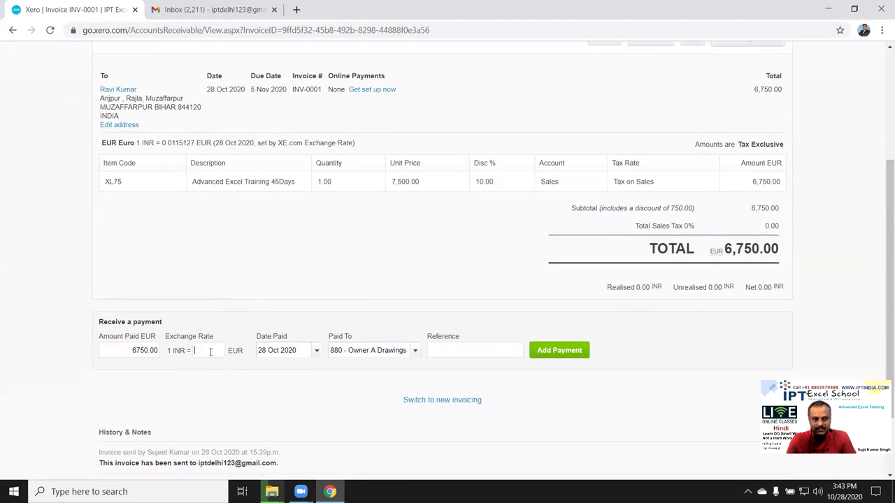
left_click(272, 352)
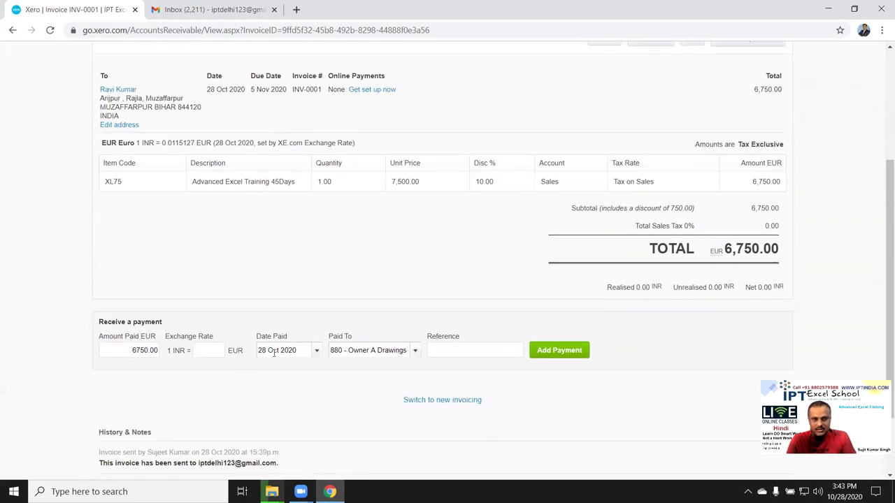
left_click(316, 353)
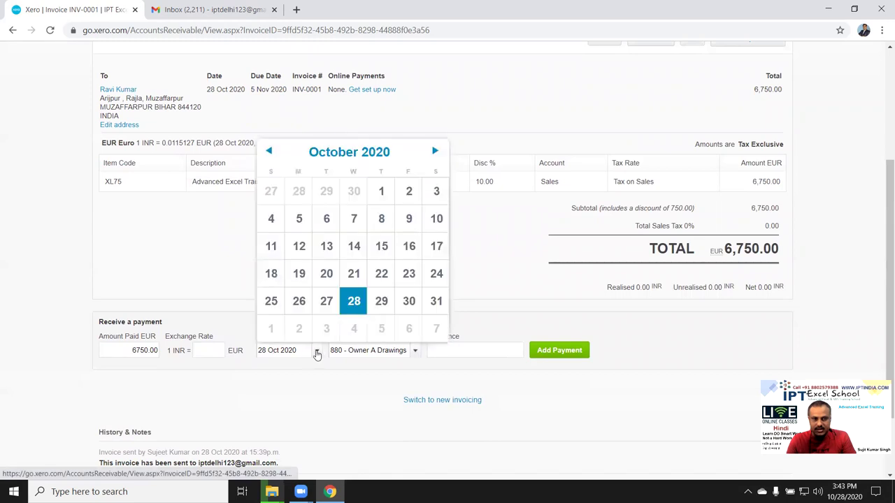
left_click(289, 372)
left_click(205, 353)
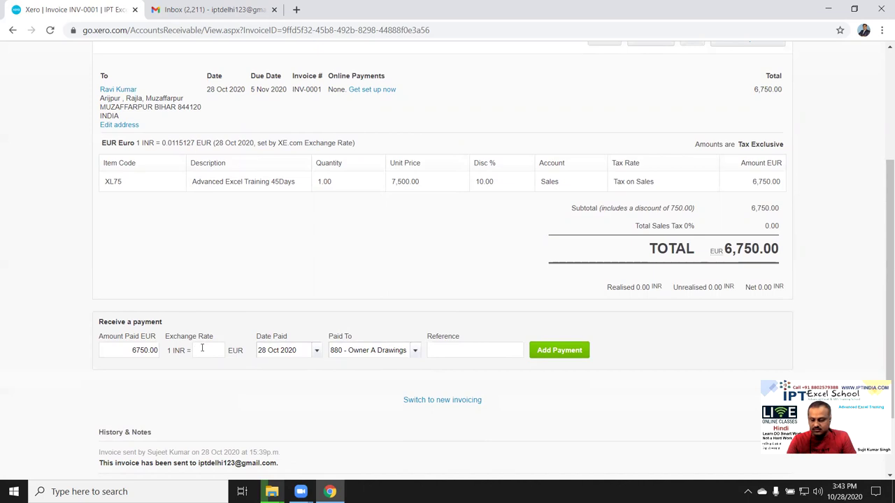
type("0.68")
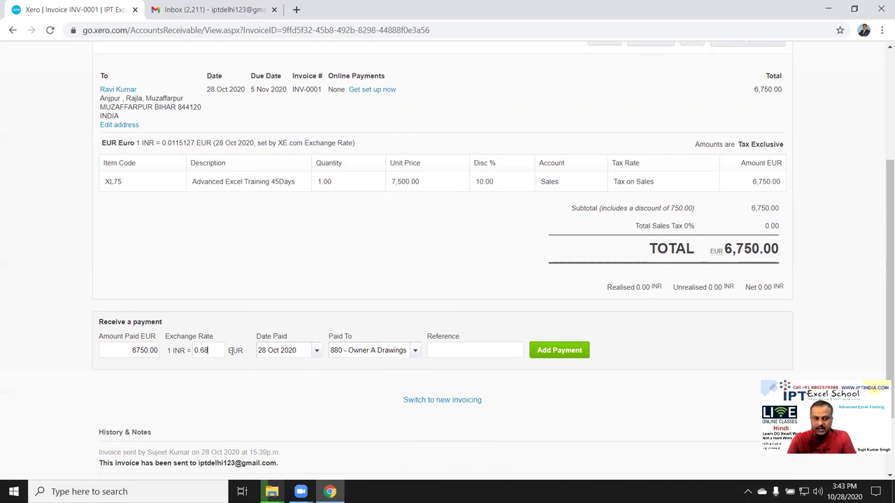
left_click(542, 353)
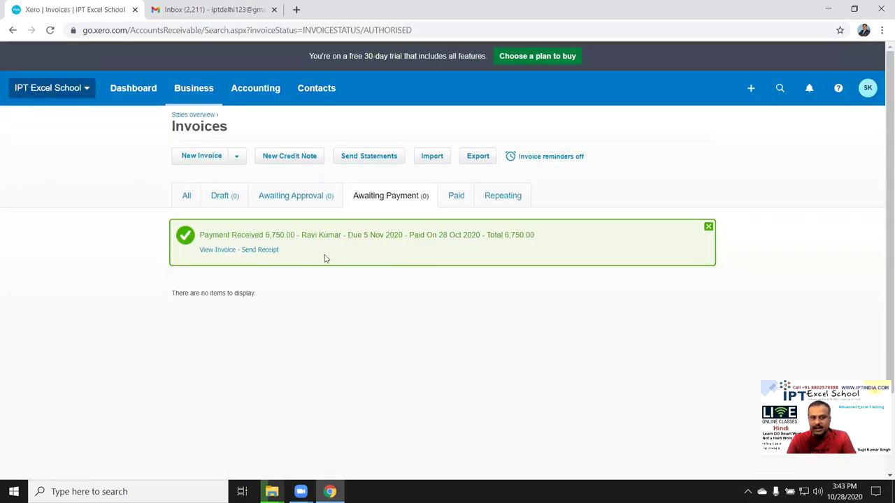
Open the Dashboard and check that Invoices owed to you shows 0.00 awaiting payment
left_click(192, 90)
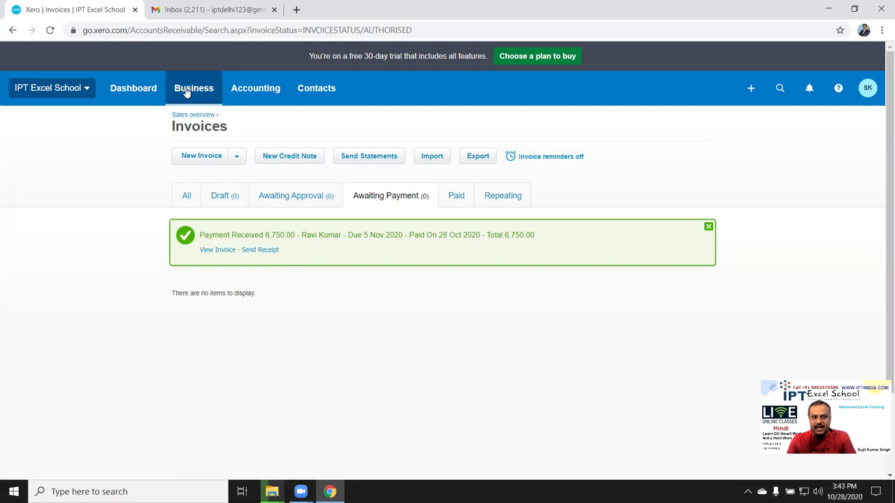
left_click(142, 88)
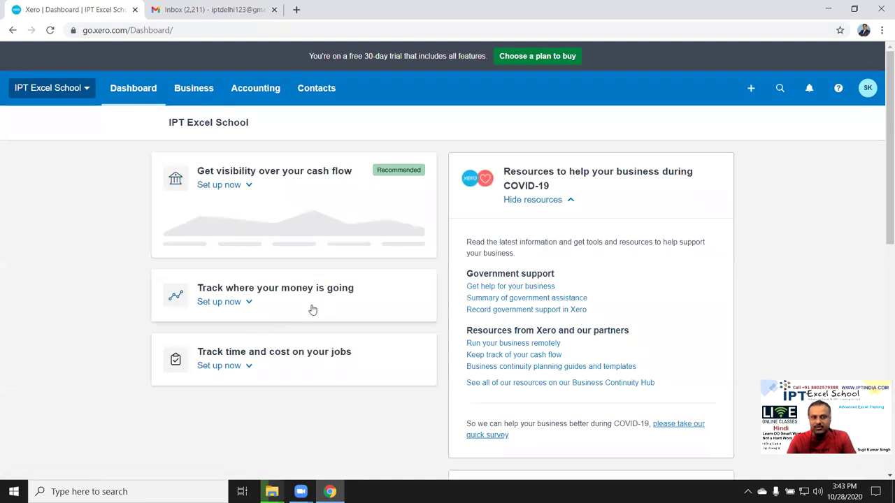
scroll(311, 310, "down", 3)
scroll(312, 310, "up", 3)
scroll(311, 310, "down", 3)
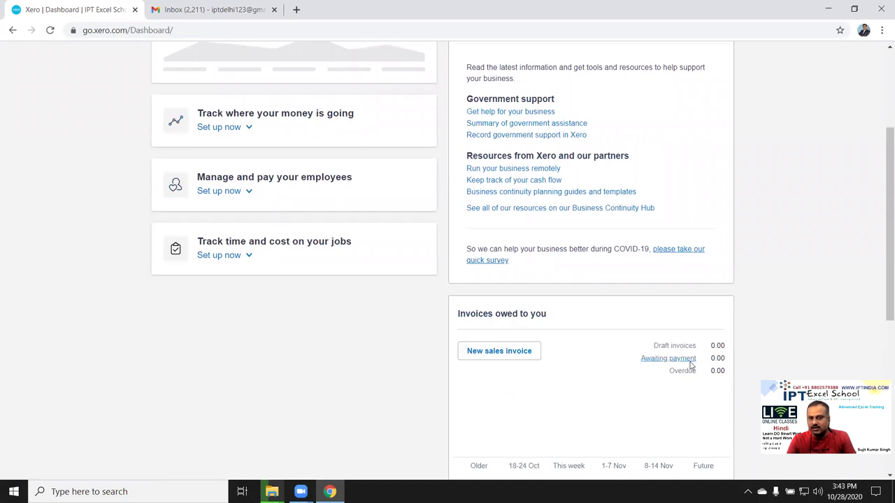
scroll(689, 367, "down", 2)
scroll(689, 370, "down", 2)
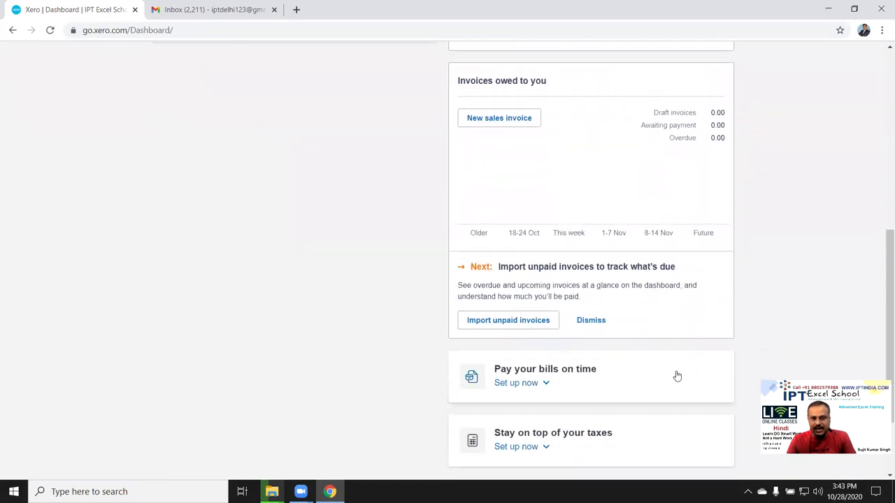
scroll(676, 373, "down", 2)
scroll(666, 397, "up", 6)
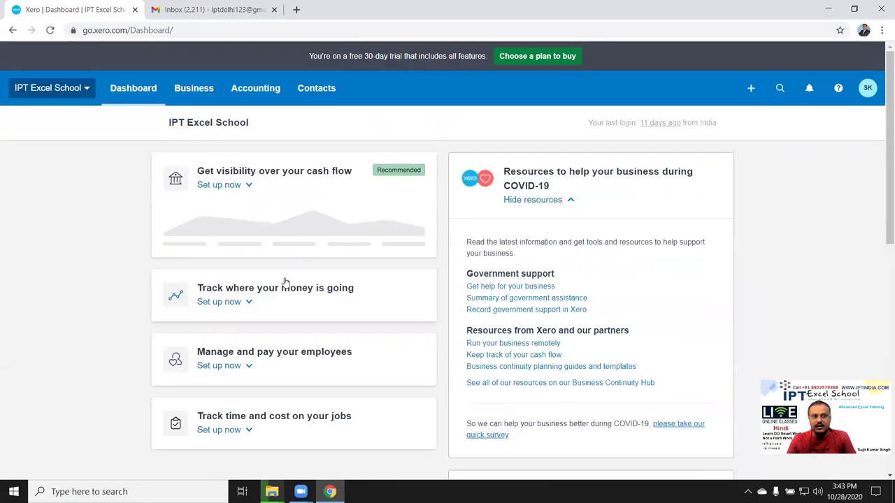
left_click(187, 95)
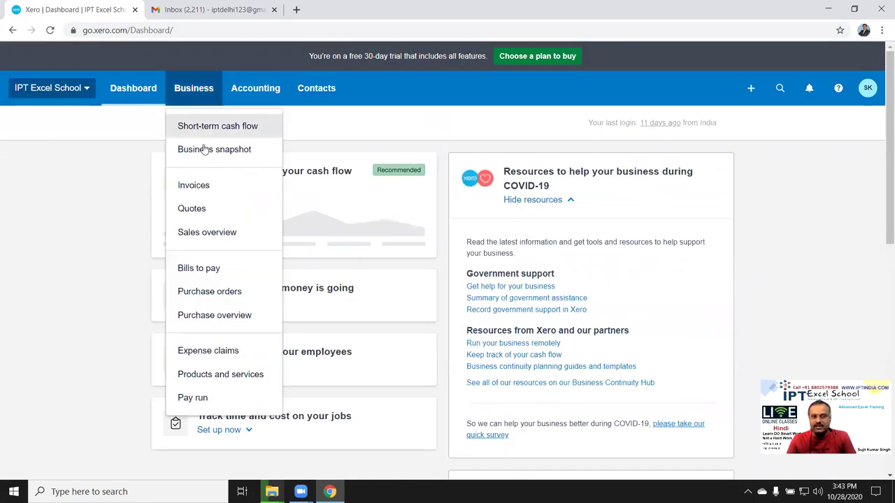
Open the Invoices list, where INV-0001 shows as Paid with 0.00 due
left_click(203, 186)
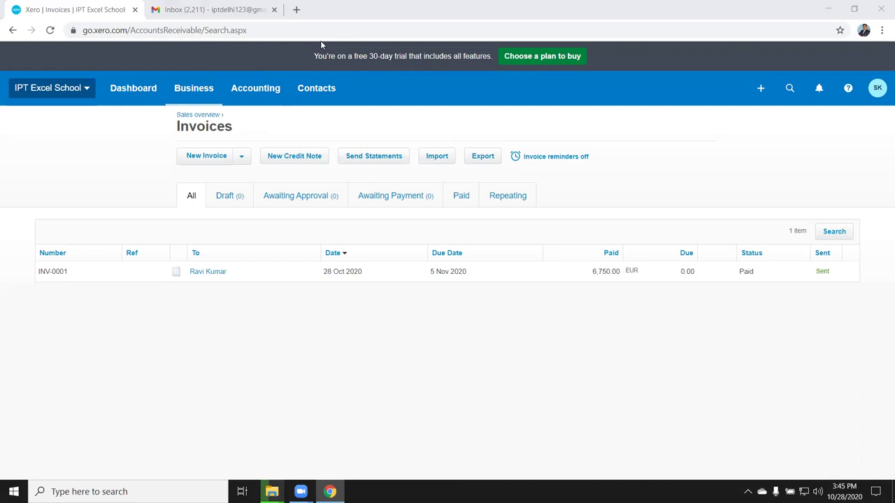
left_click(197, 91)
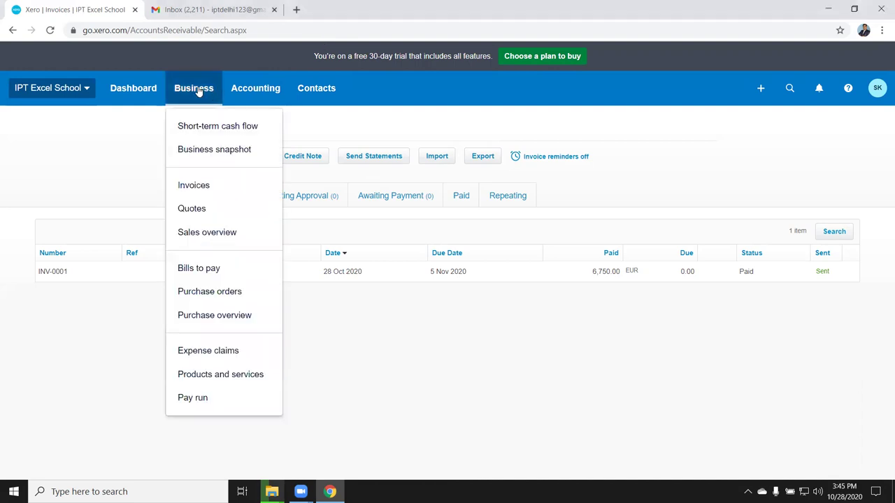
left_click(329, 179)
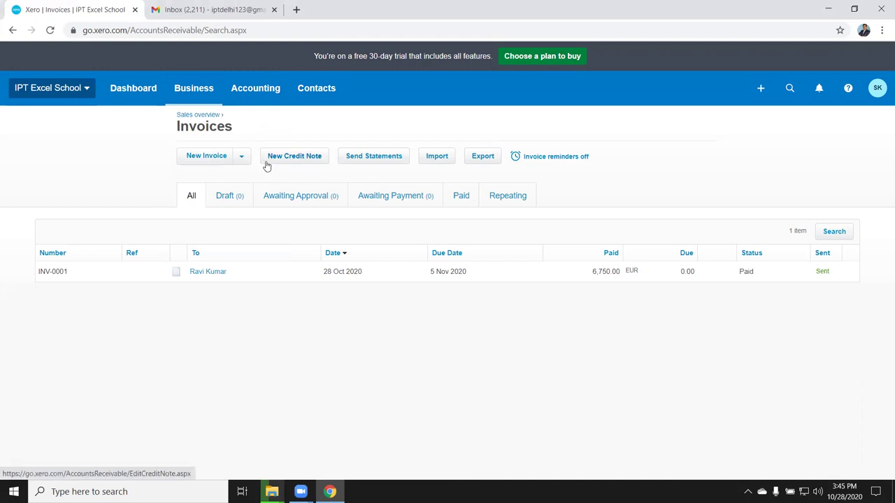
Review the options under the New Invoice dropdown
left_click(242, 159)
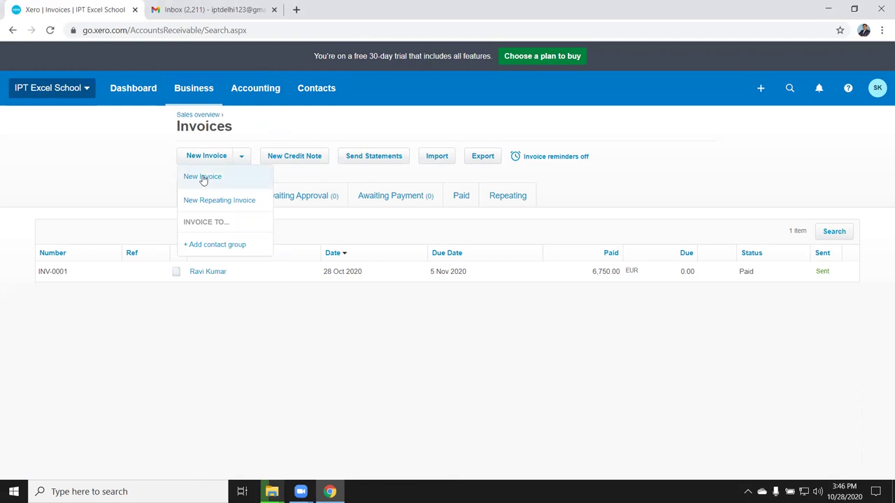
left_click(156, 172)
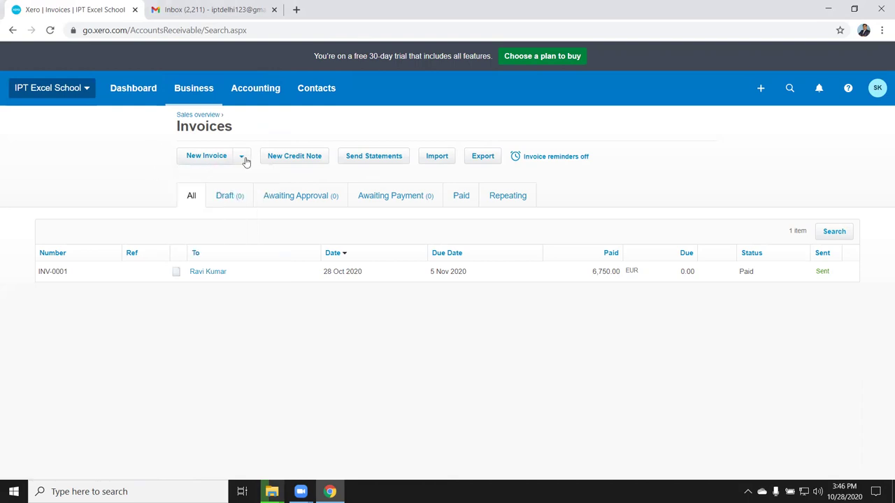
left_click(242, 162)
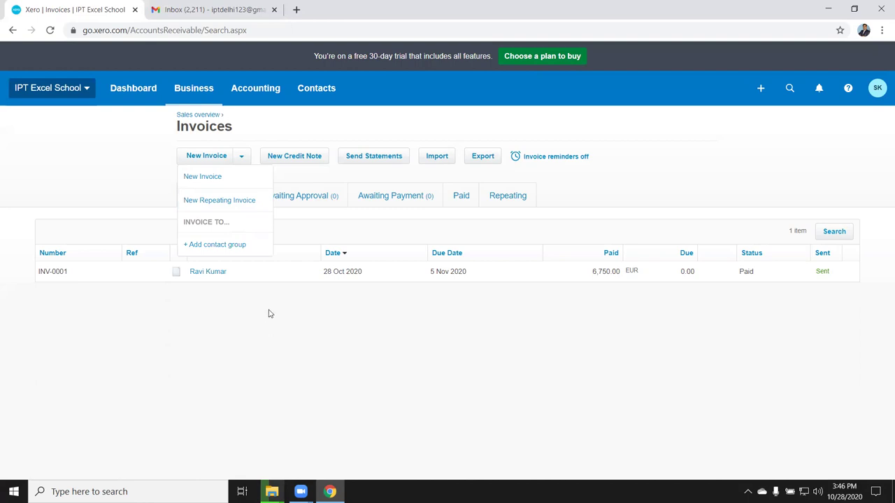
left_click(267, 314)
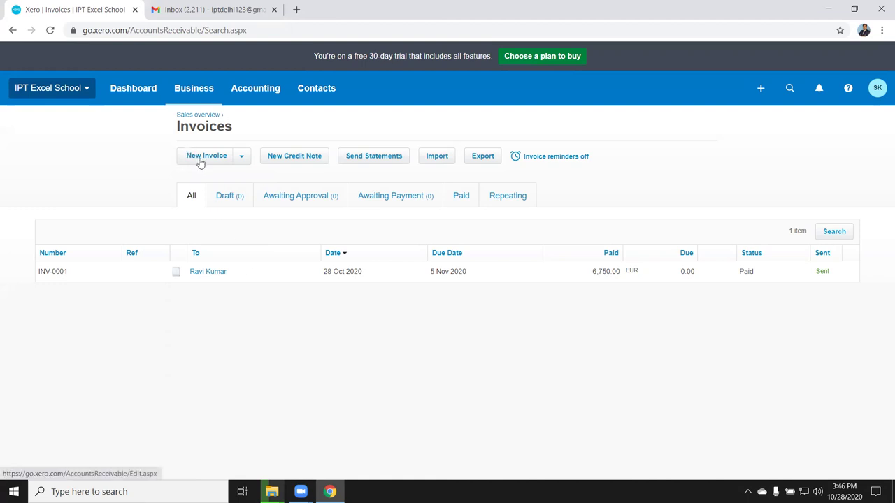
left_click(240, 157)
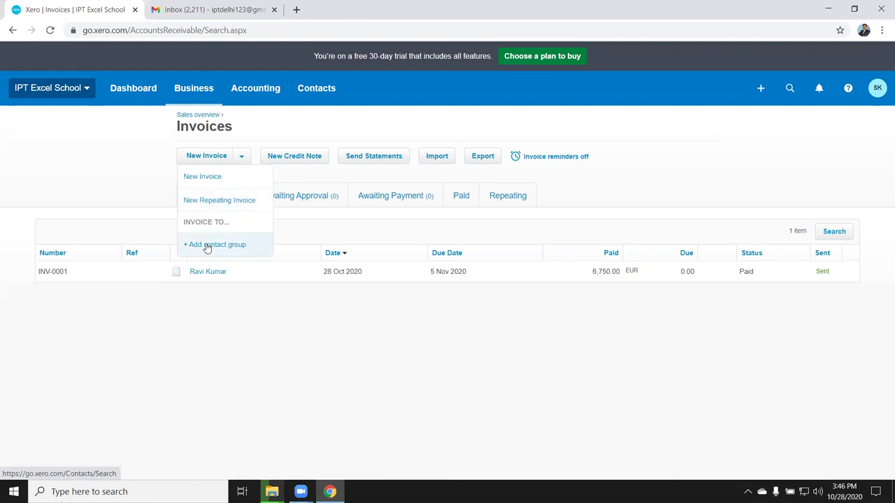
left_click(208, 246)
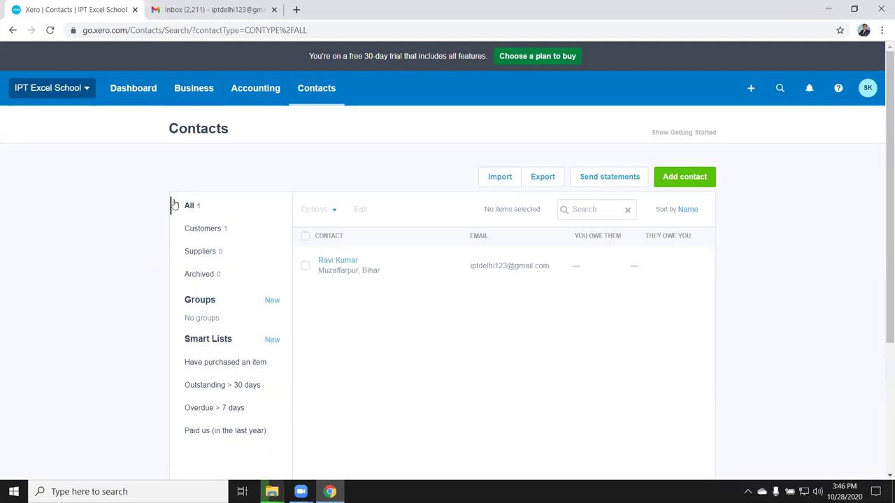
left_click(12, 32)
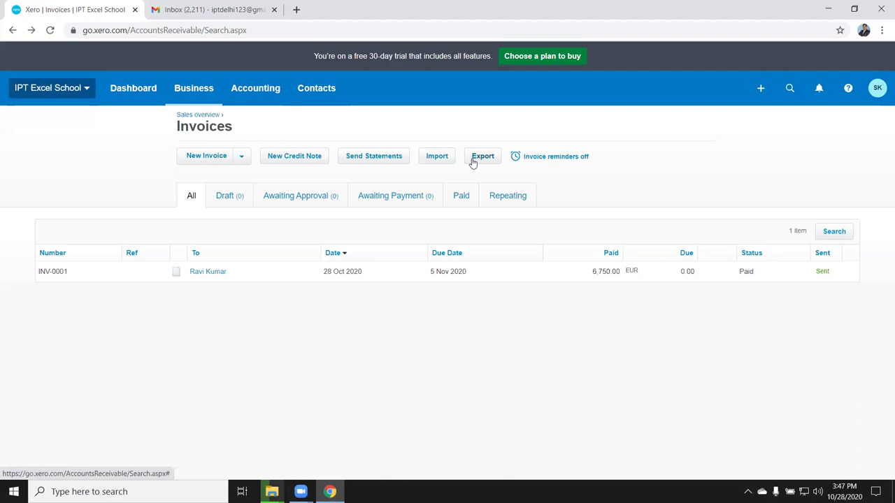
Switch from the Accounting to the Business menu and open the empty Quotes list
left_click(270, 96)
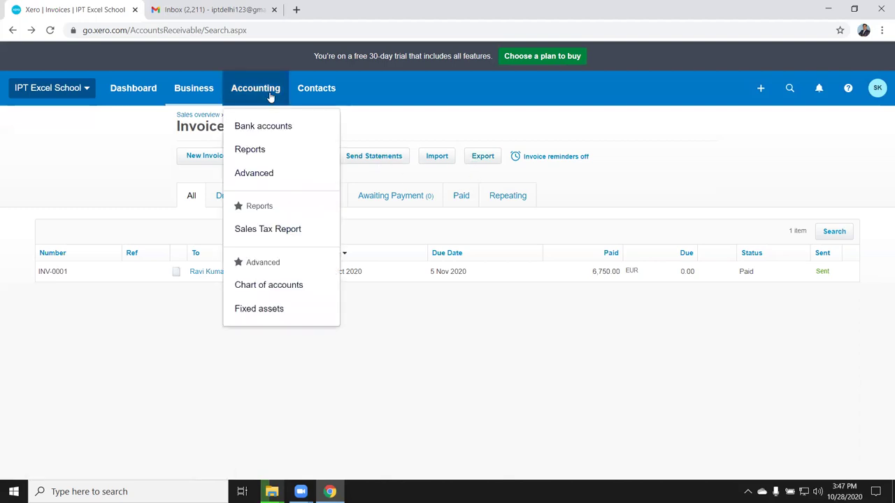
left_click(210, 96)
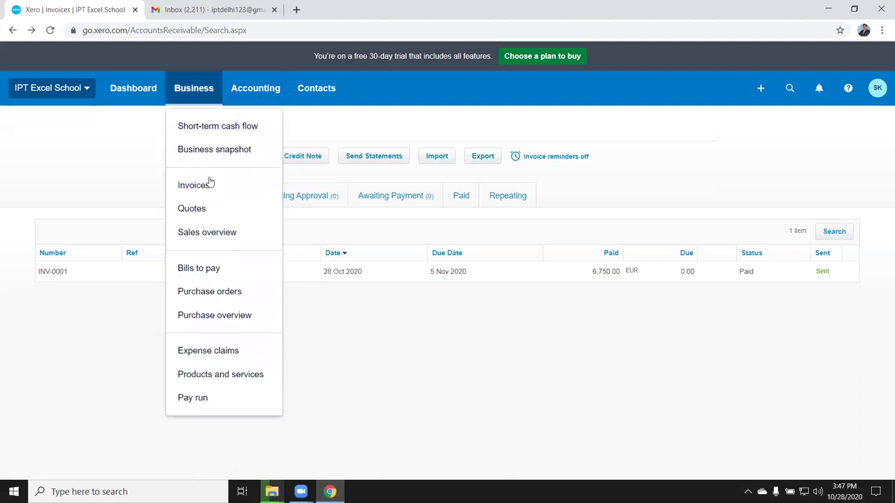
left_click(207, 215)
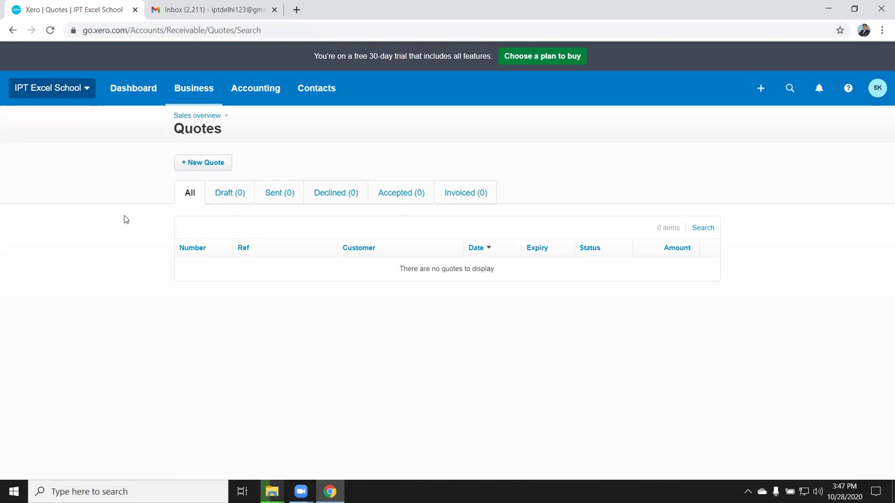
Start a new quote and add the typed customer name as a new contact
left_click(206, 165)
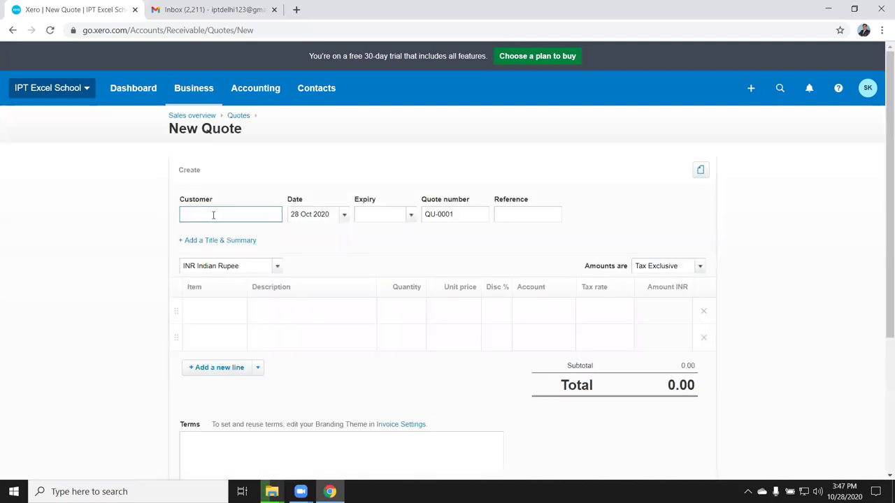
scroll(210, 206, "down", 1)
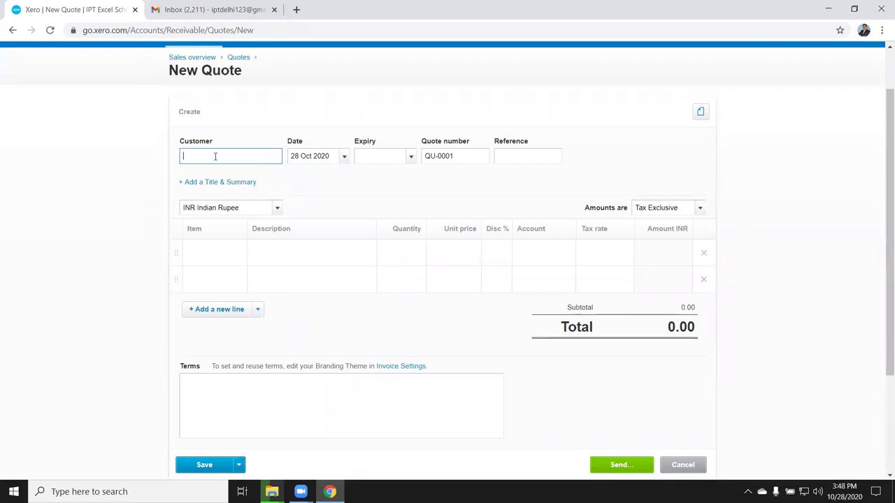
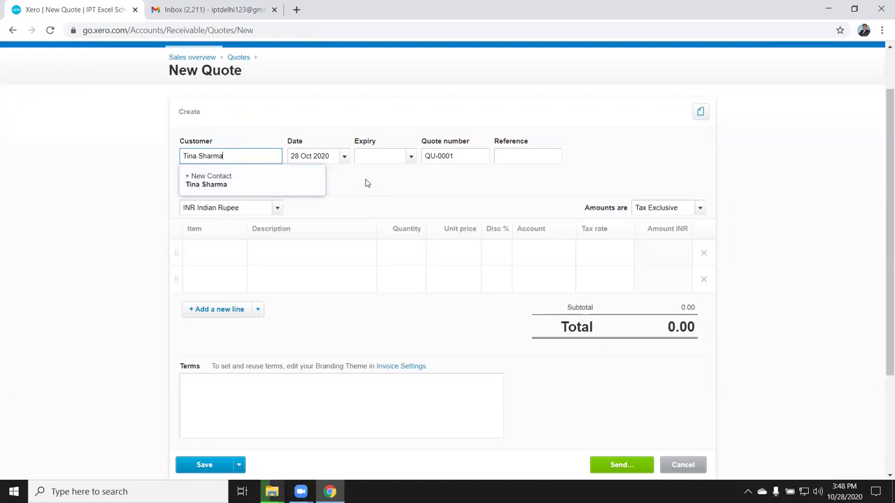
left_click(362, 178)
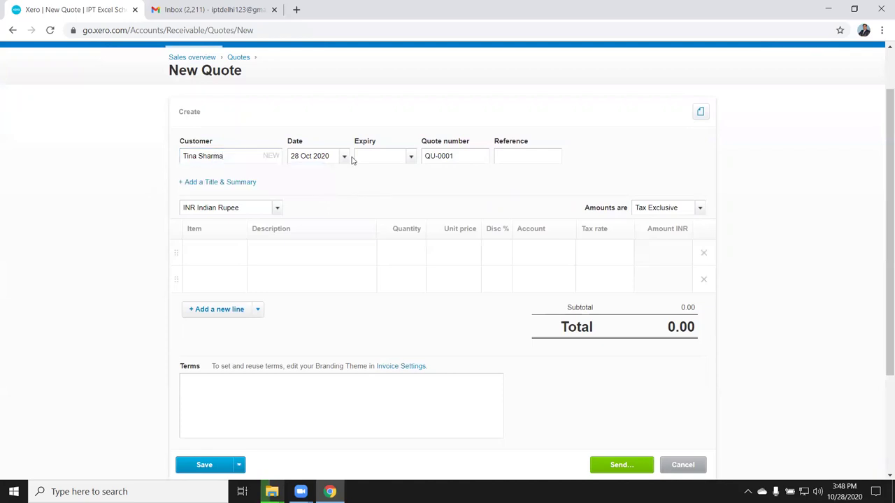
Set the quote expiry to 27 Nov 2020, 30 days after the quote date
left_click(410, 162)
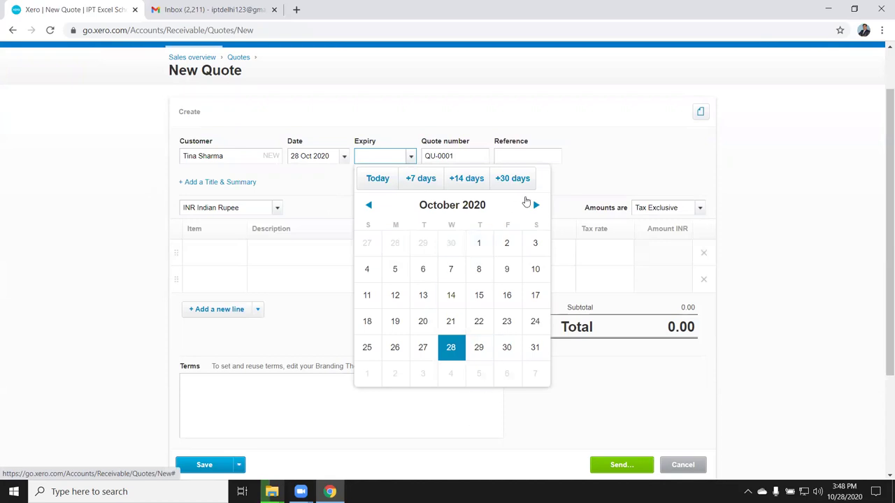
left_click(535, 207)
left_click(513, 182)
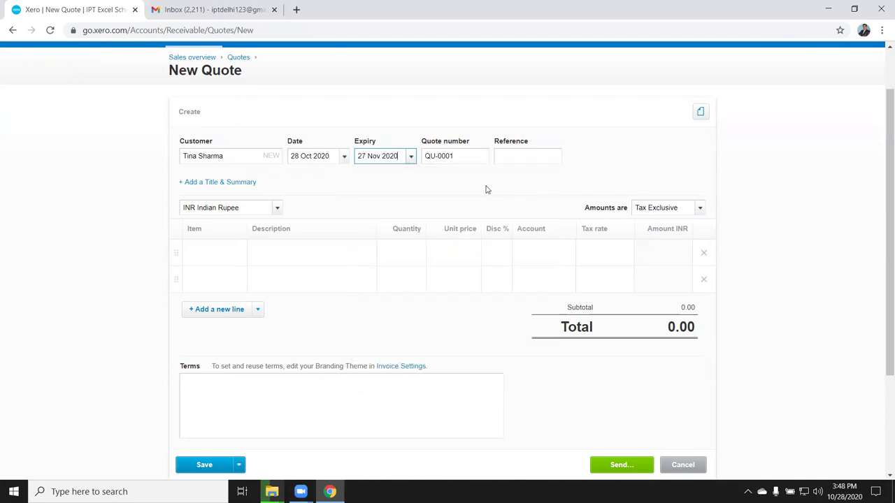
left_click(411, 158)
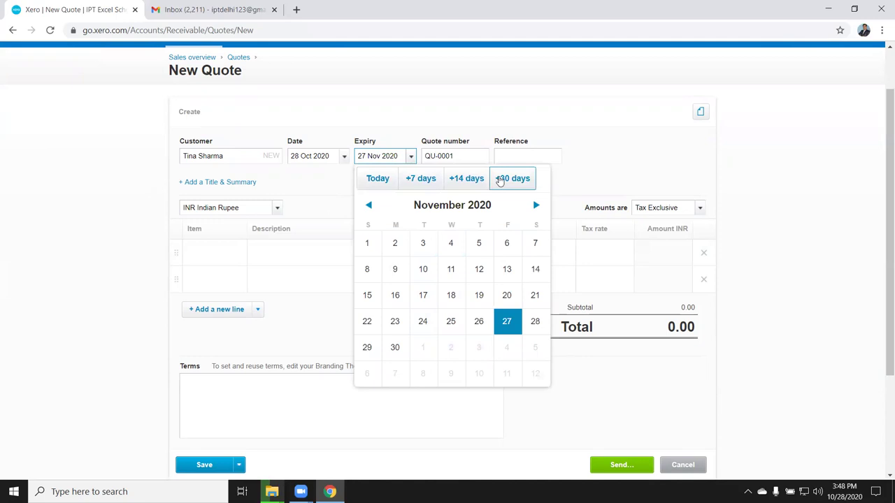
left_click(471, 156)
left_click(538, 160)
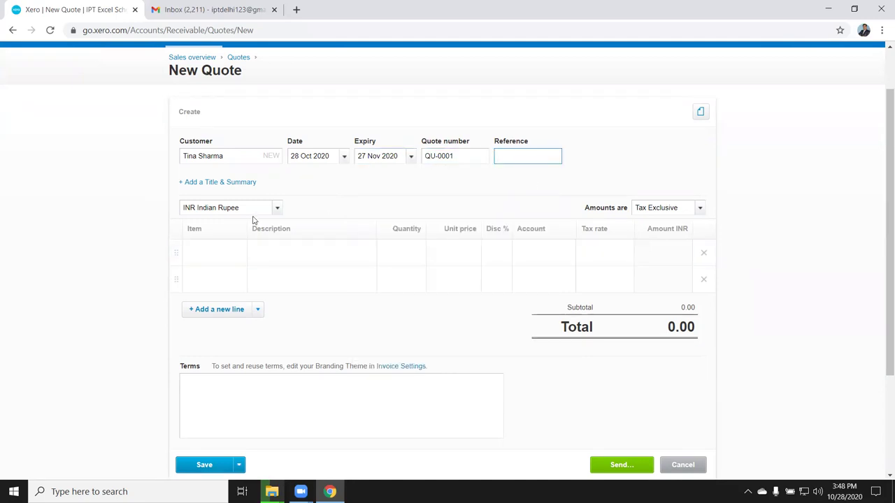
left_click(277, 210)
Add the XL75 Advanced Excel Training 45Days item as the first line, totalling 7,500.00
left_click(212, 249)
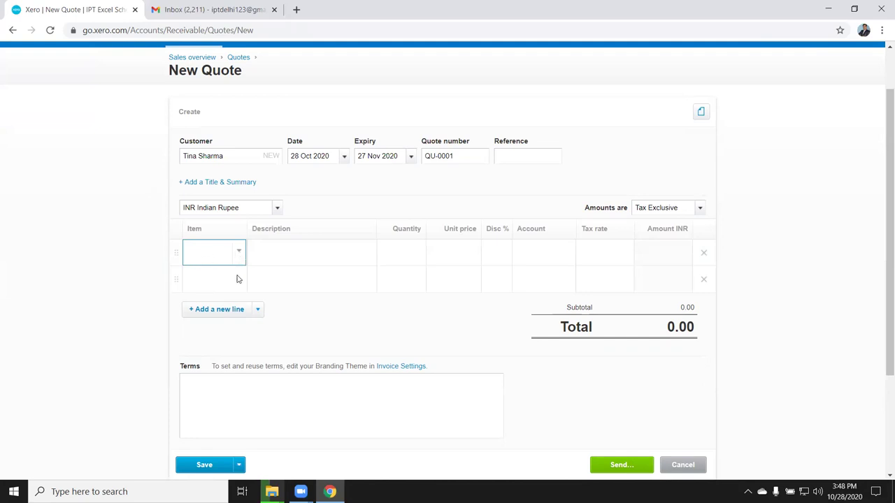
scroll(237, 279, "down", 1)
left_click(240, 201)
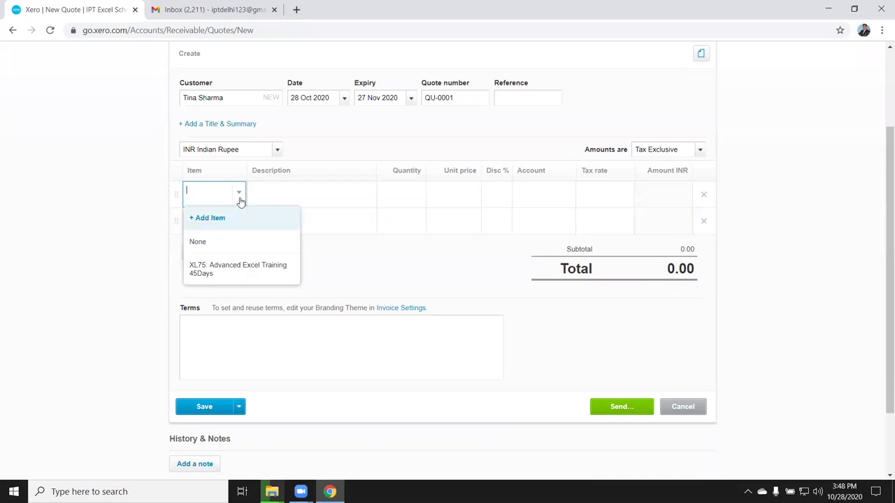
left_click(226, 271)
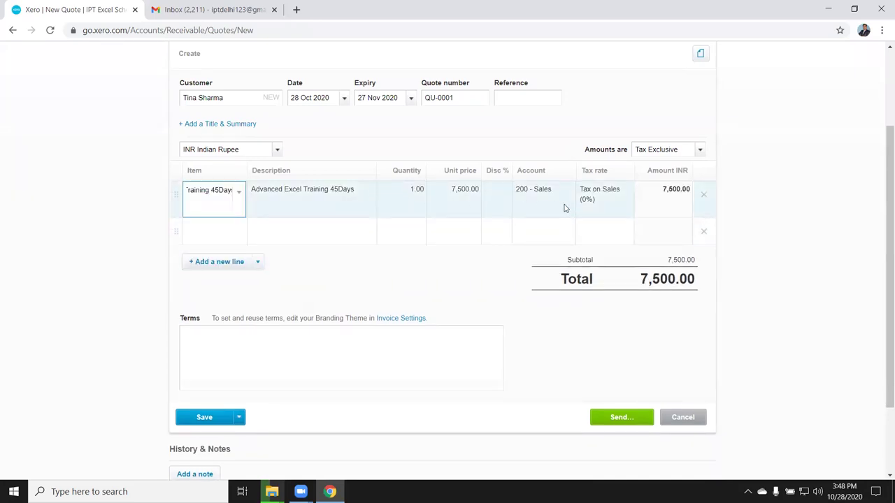
left_click(205, 342)
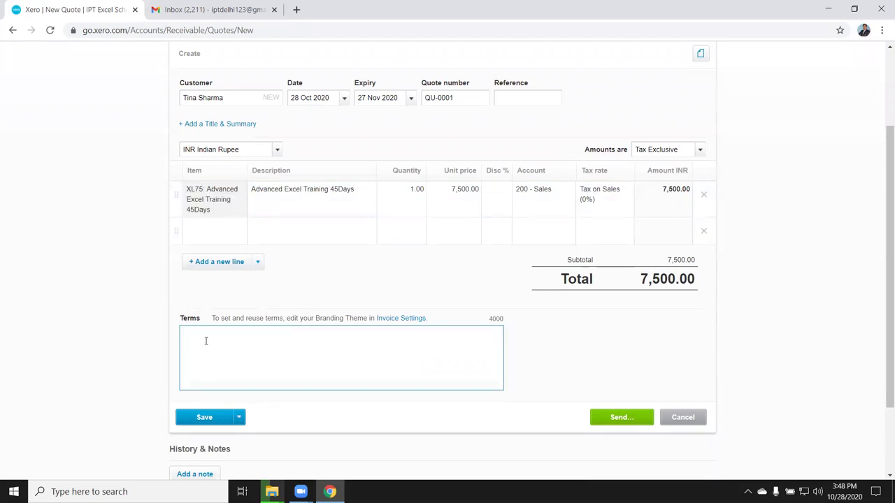
scroll(214, 343, "down", 1)
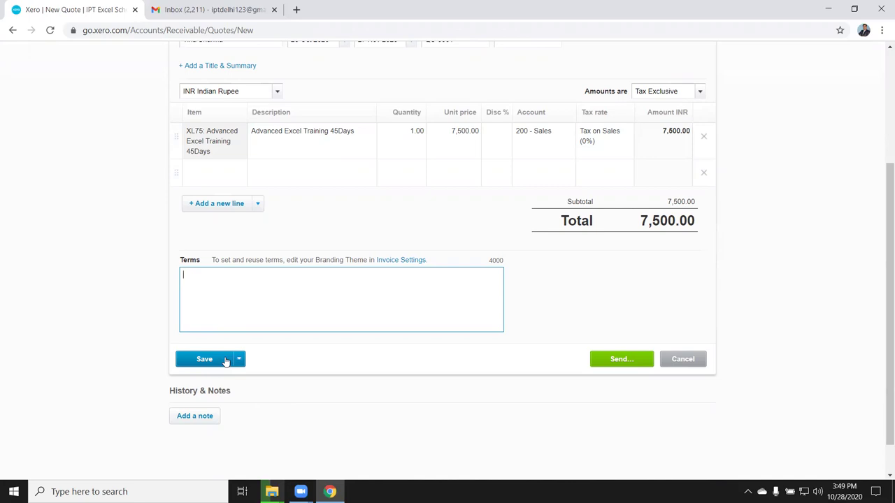
Email quote QU-0001 to the customer's e-mail address via the Send Quote dialog
left_click(629, 364)
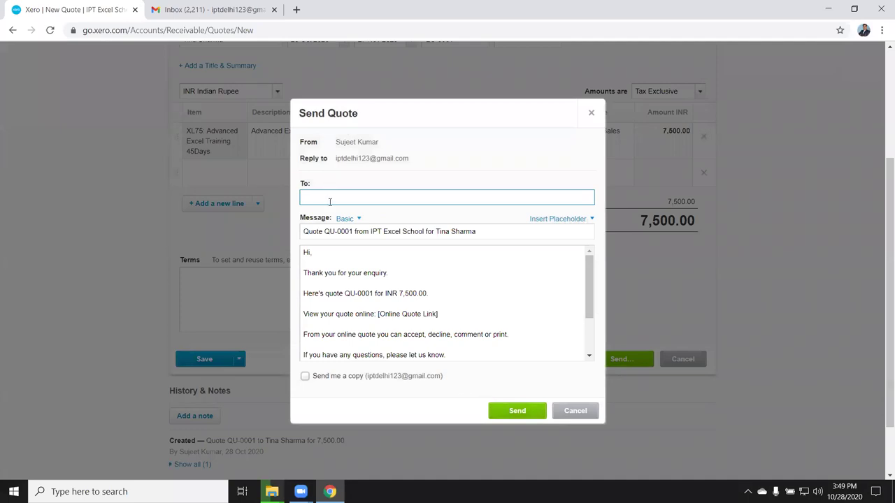
left_click(518, 412)
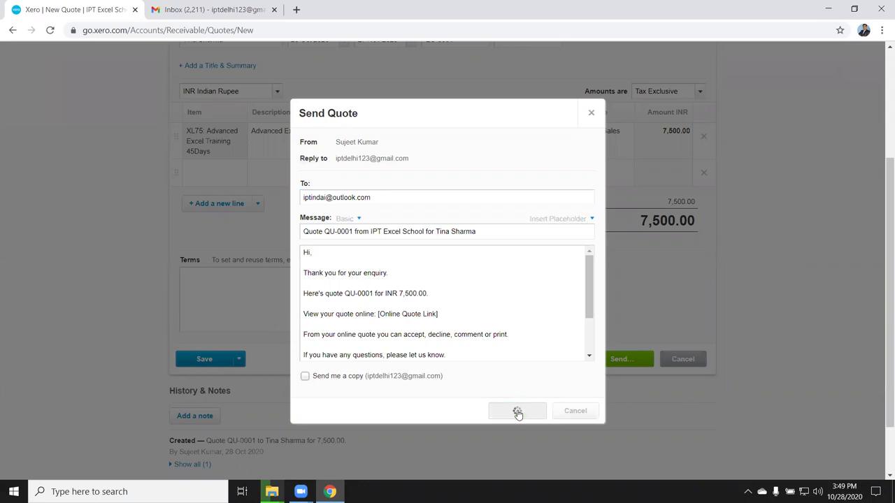
scroll(409, 290, "down", 3)
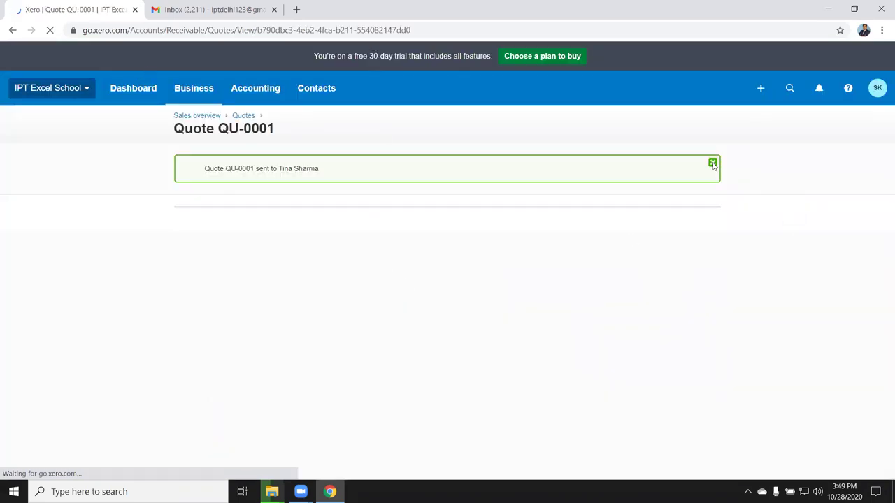
Browse the Business and Accounting menus from the sent quote QU-0001
left_click(196, 87)
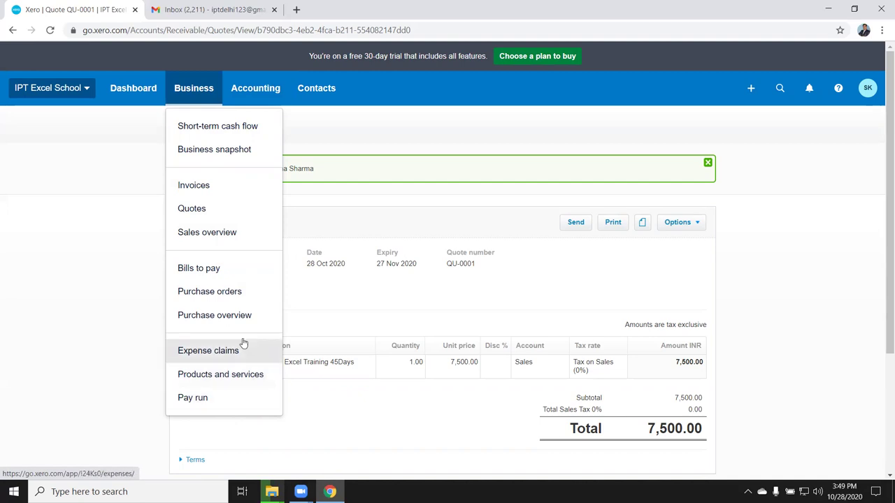
left_click(256, 99)
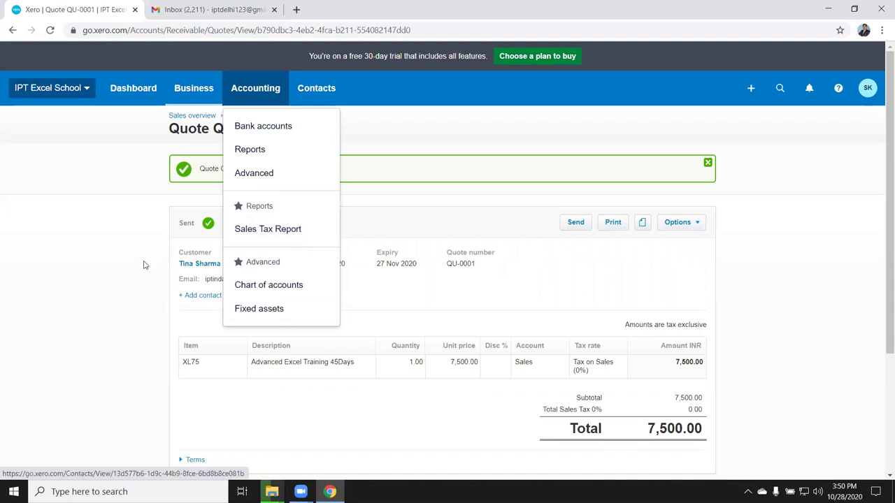
Return to the Dashboard and browse the Business, Accounting and Contacts menus
left_click(134, 91)
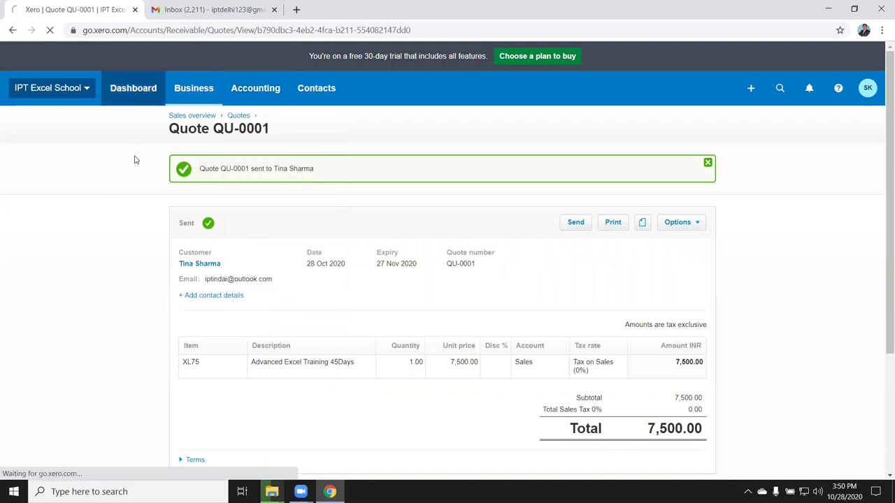
left_click(192, 94)
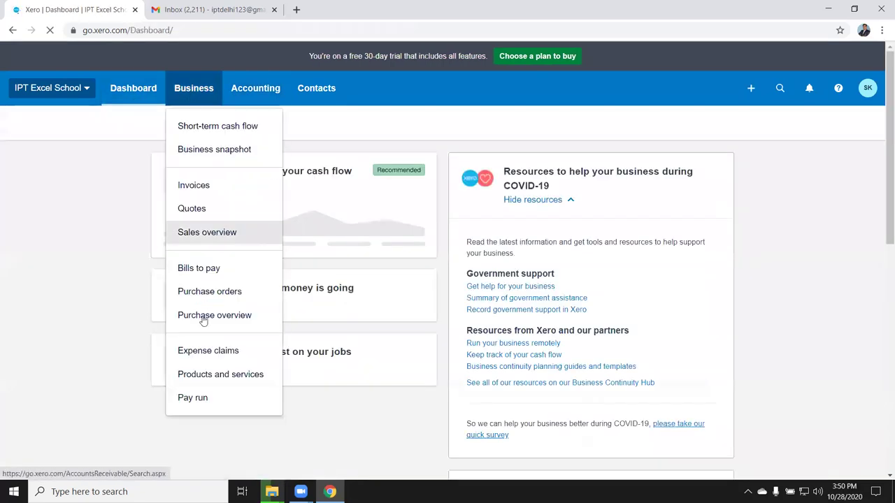
left_click(40, 240)
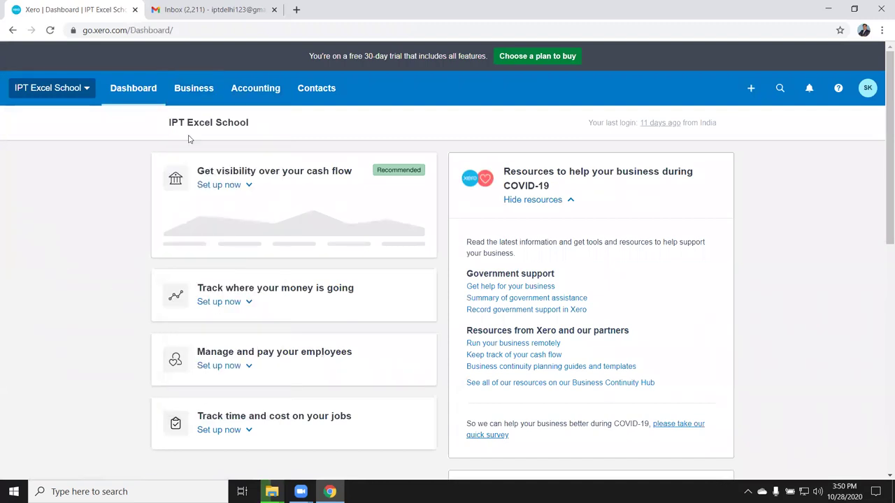
left_click(249, 97)
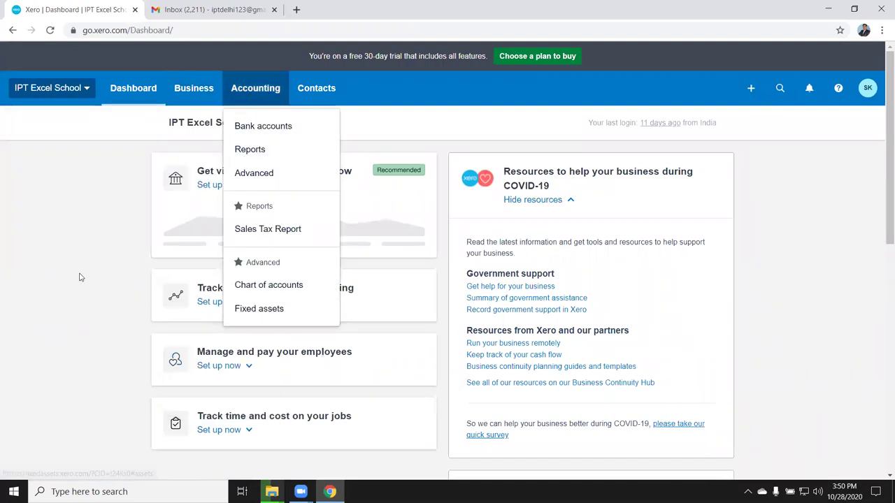
left_click(51, 251)
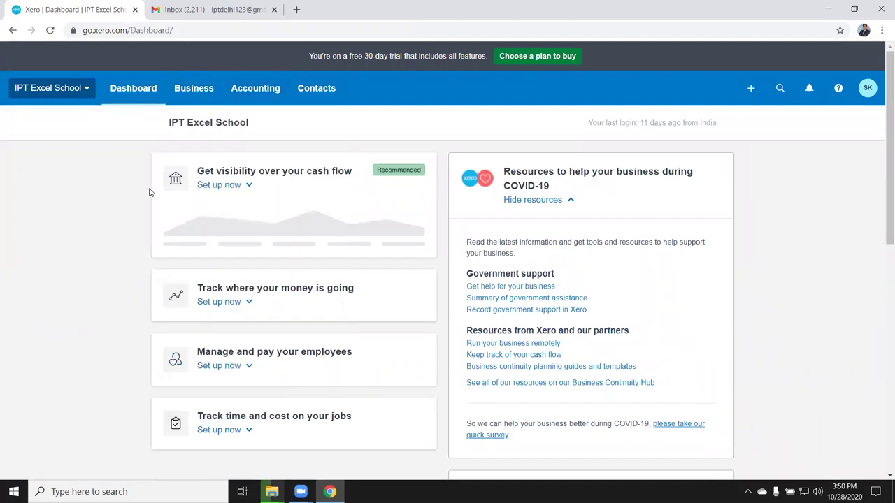
left_click(308, 91)
scroll(501, 352, "down", 1)
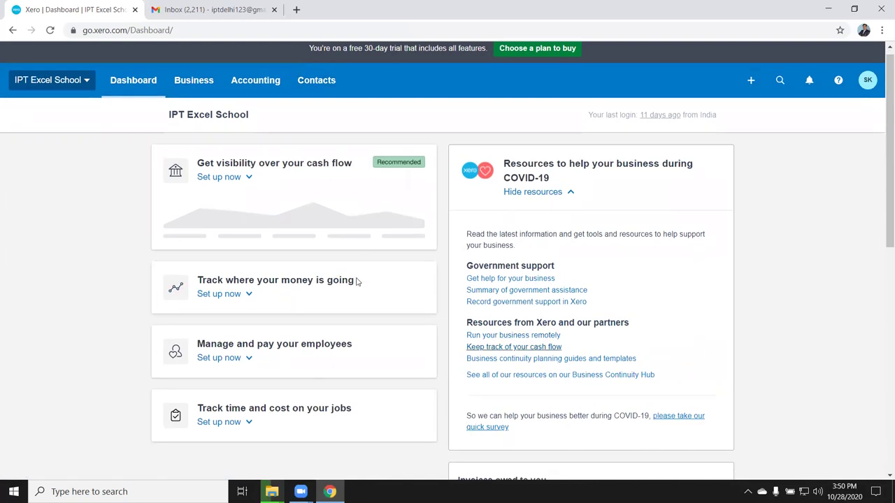
scroll(260, 256, "down", 3)
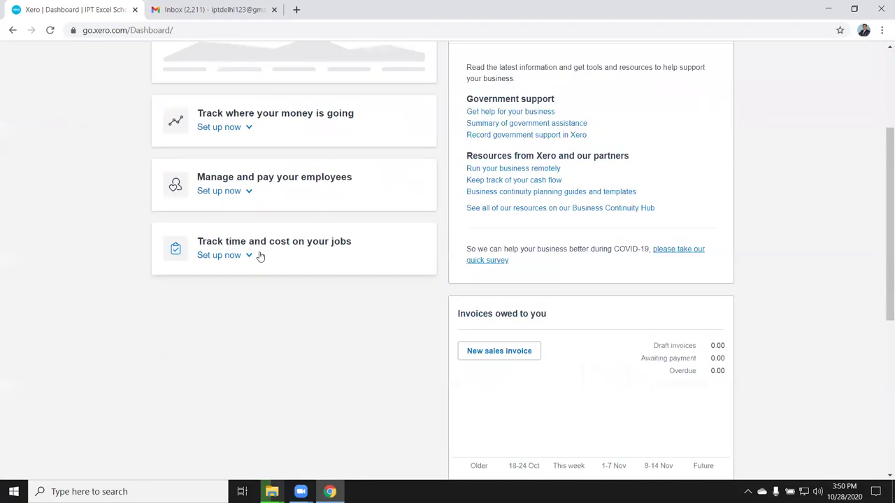
scroll(261, 256, "up", 3)
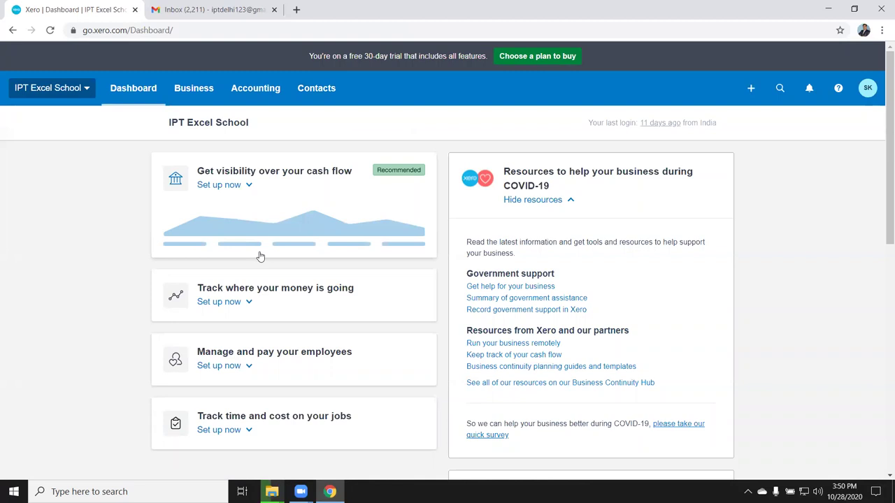
Check the profile menu, then minimize Chrome to reveal the Windows desktop
left_click(867, 103)
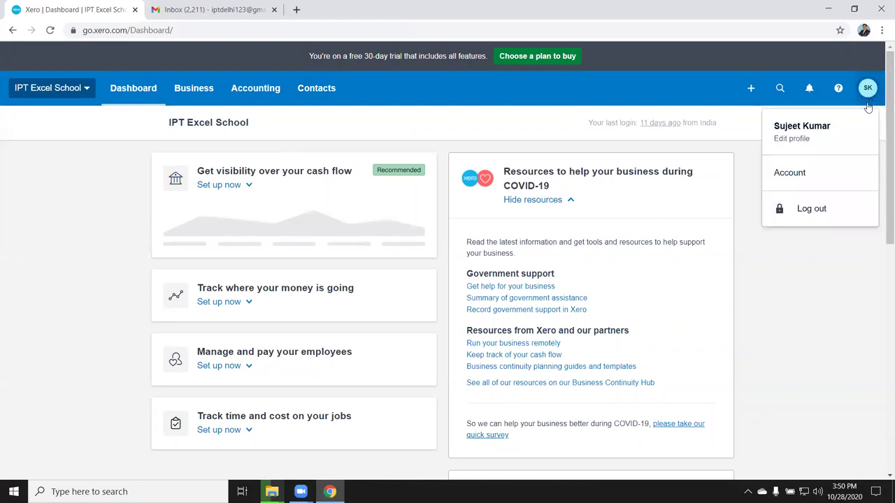
left_click(797, 286)
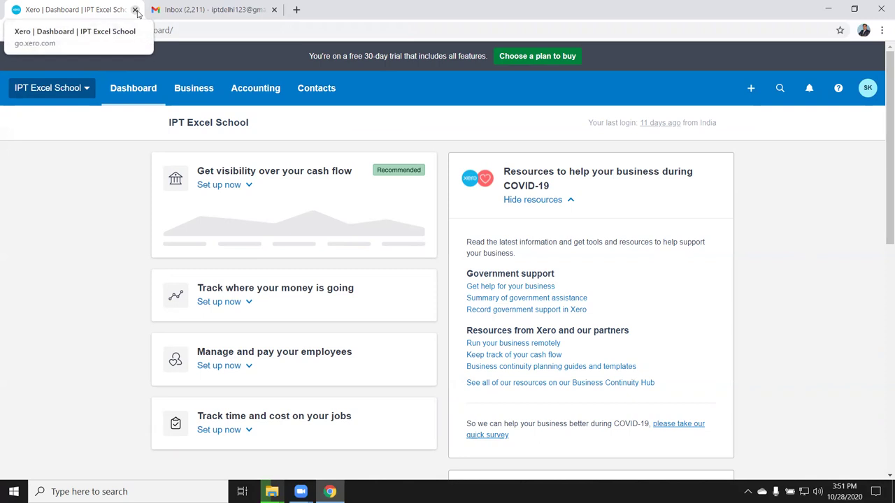
left_click(832, 10)
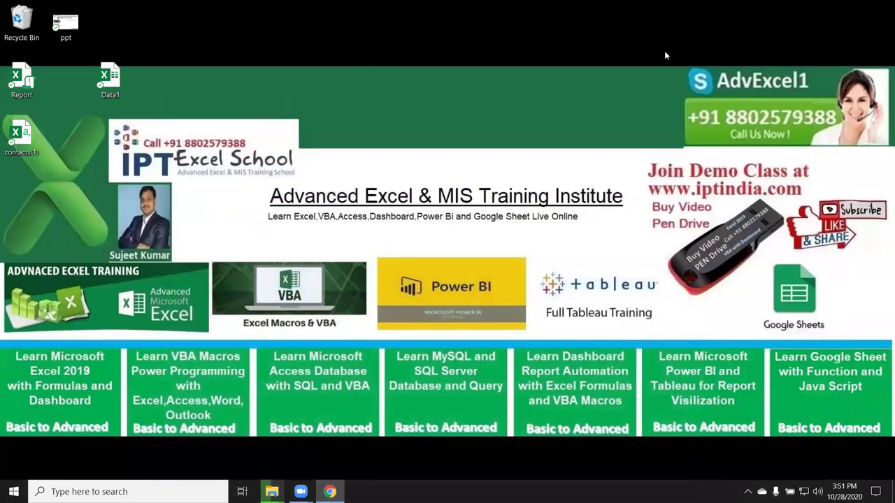